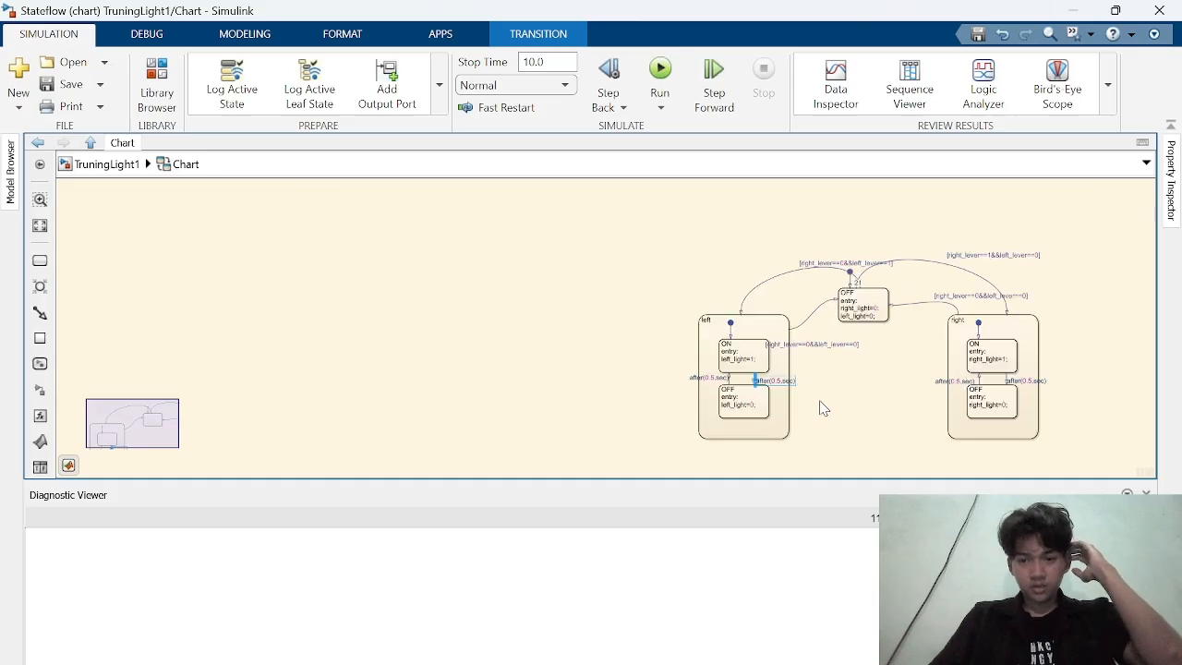
Step: Examine the left, right and OFF states in the chart, including their entry actions and transition conditions
scroll(824, 409, down, 2)
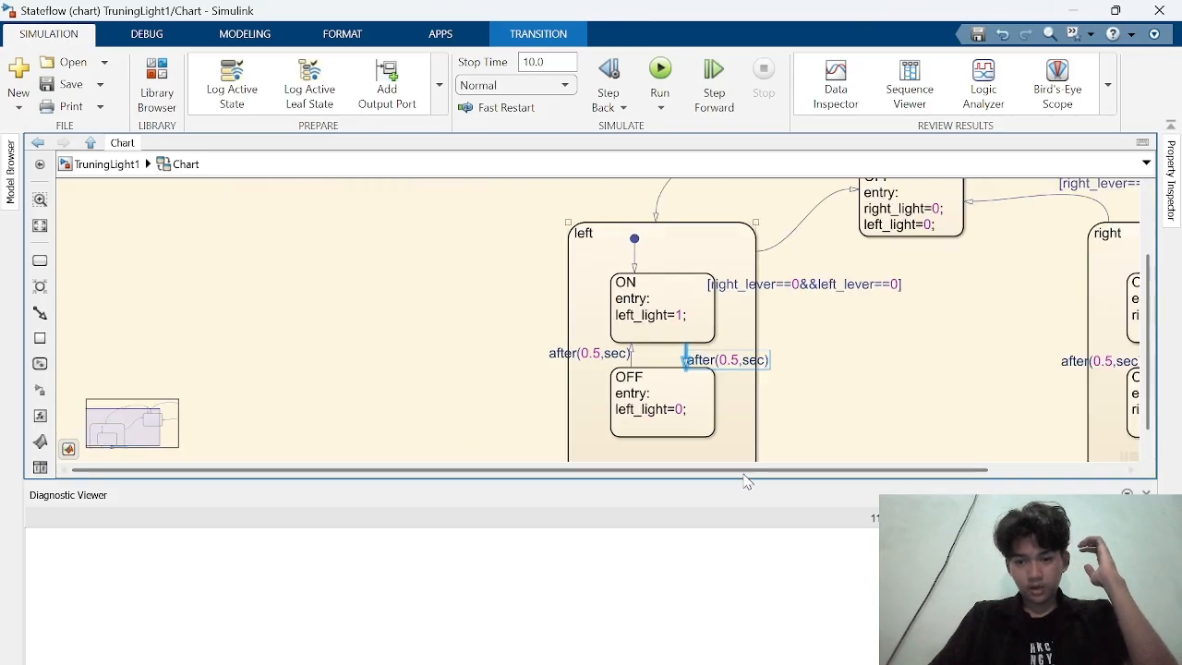
drag(739, 480, 885, 475)
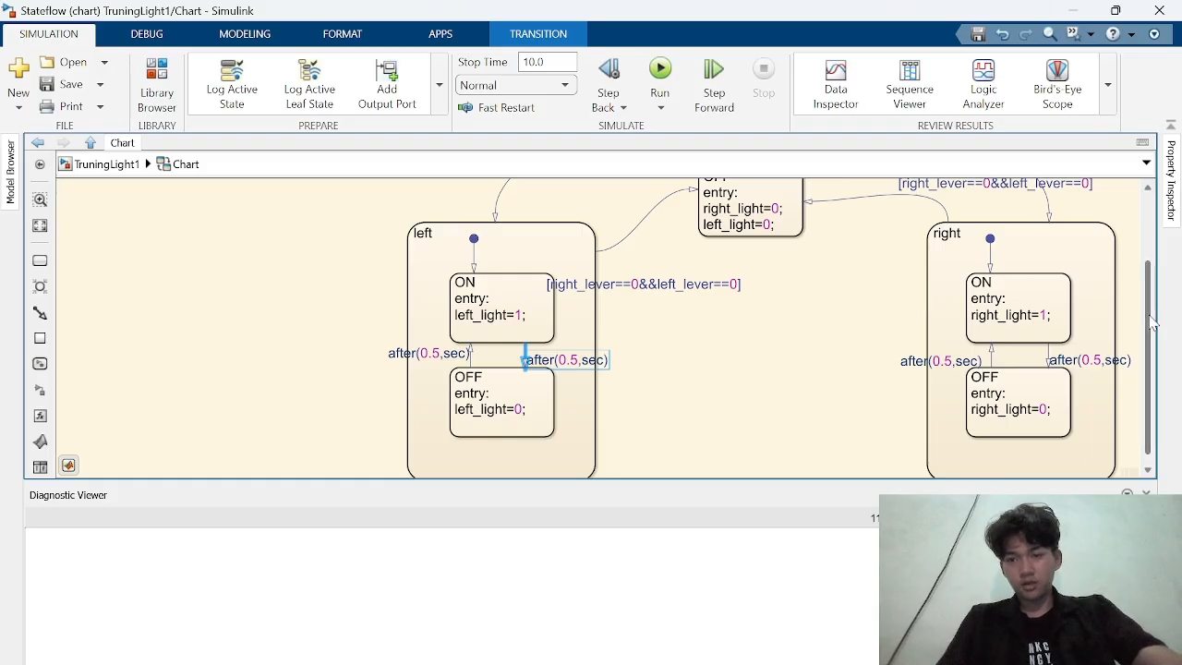
mouse_move(1152, 323)
mouse_down()
mouse_move(1152, 279)
mouse_move(1154, 304)
mouse_up()
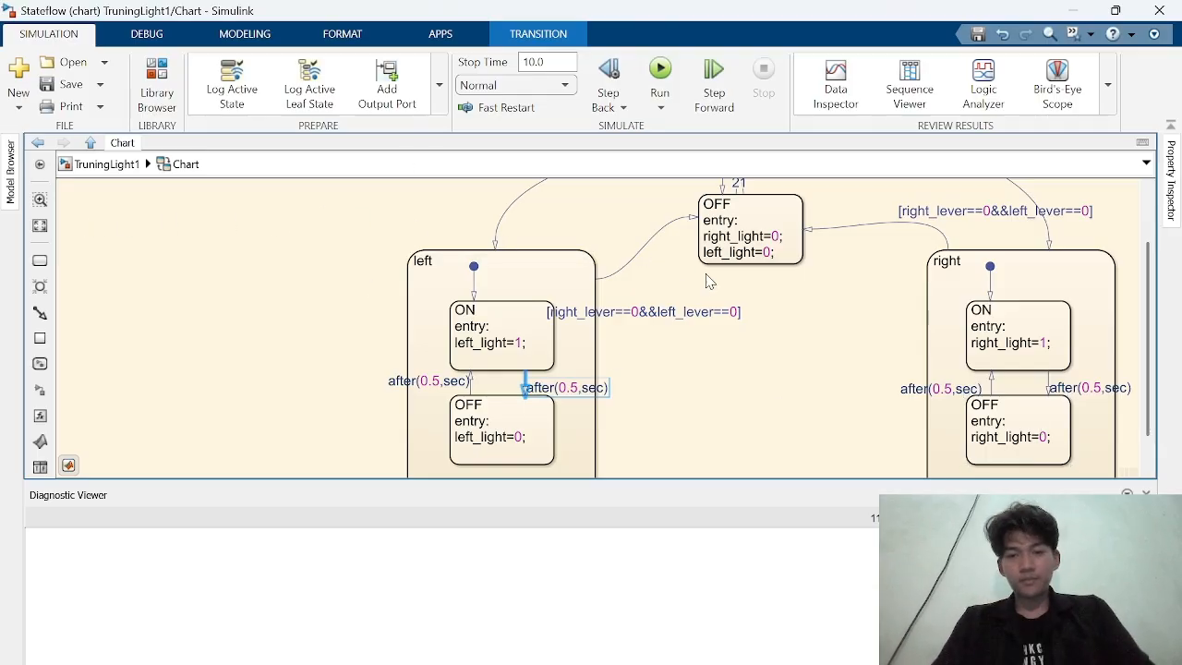
scroll(708, 295, up, 2)
scroll(708, 296, down, 4)
scroll(708, 295, up, 3)
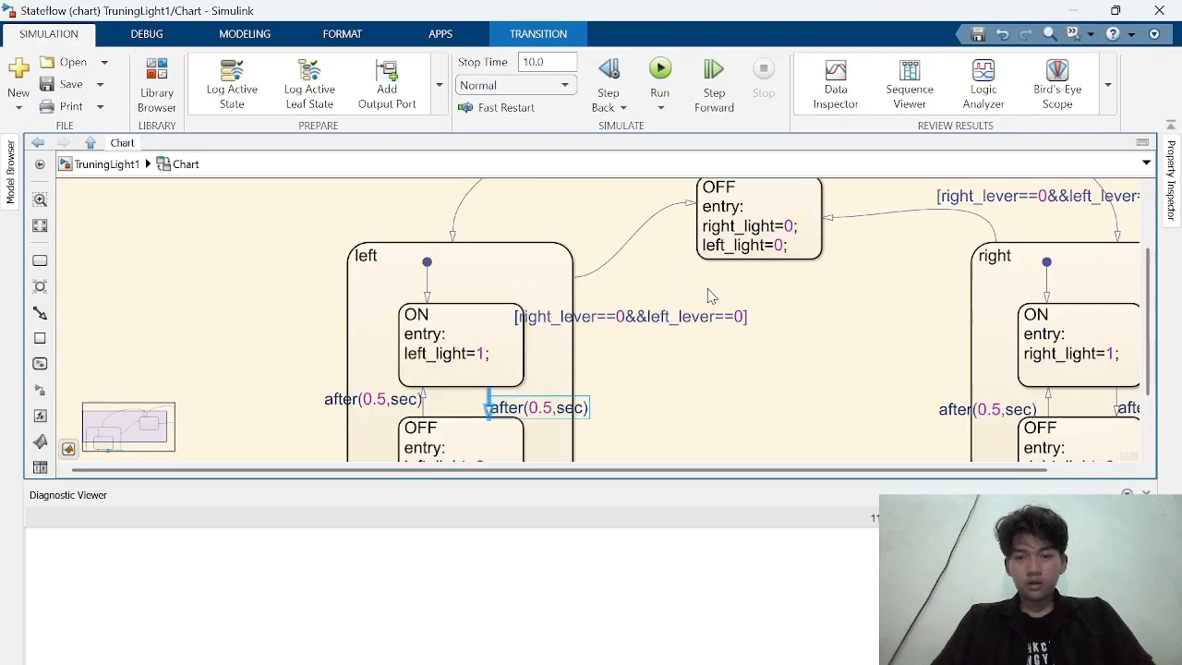
scroll(708, 295, down, 1)
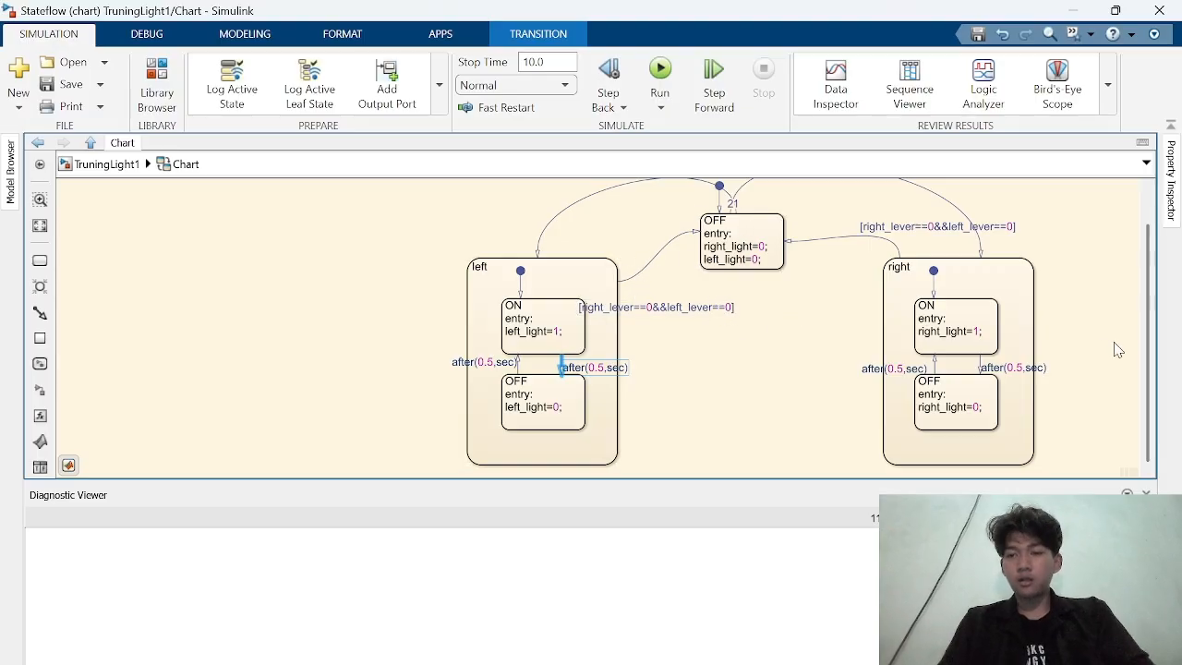
scroll(1148, 341, up, 2)
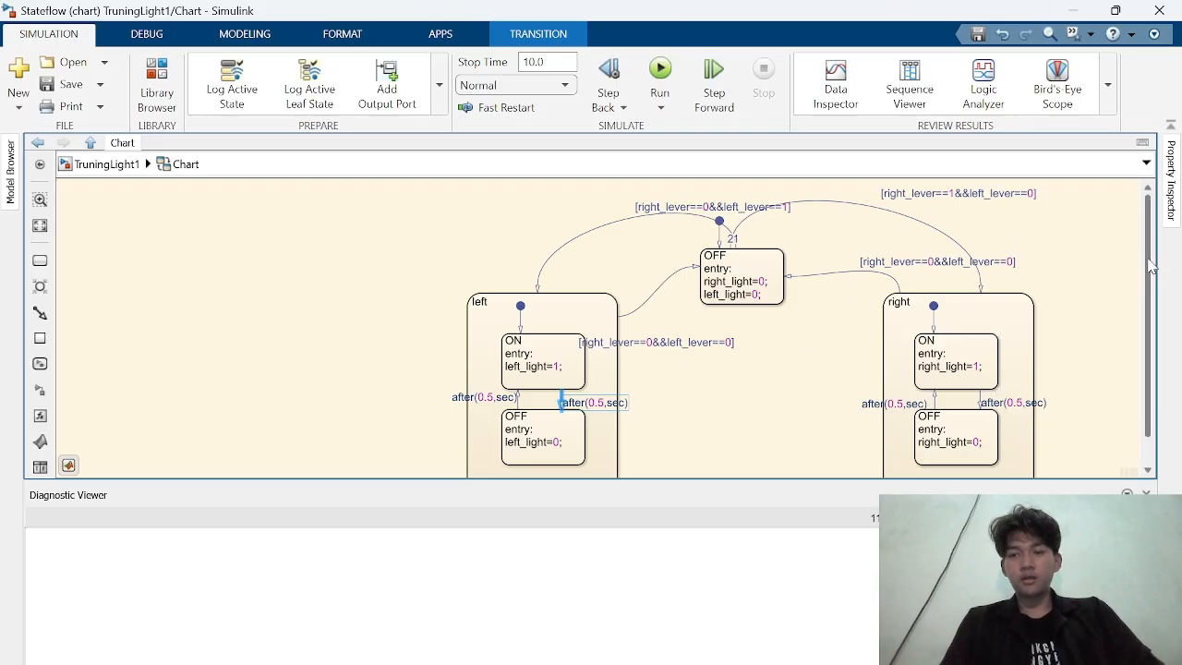
drag(1148, 257, 1147, 268)
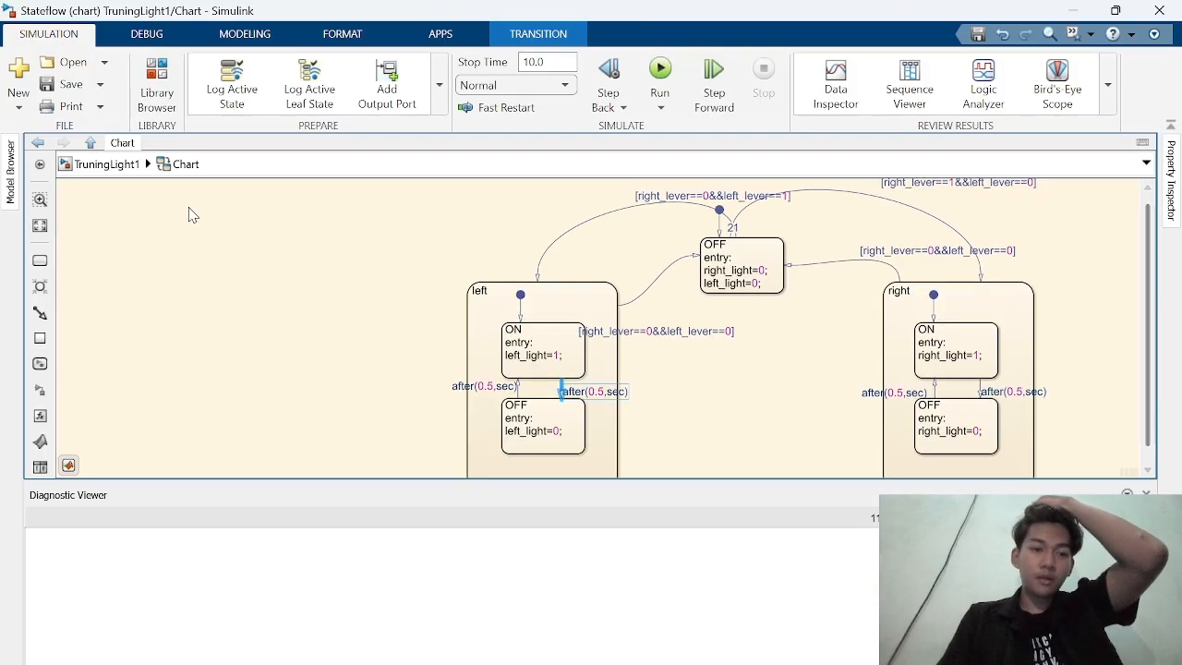
Step: Add a state named left1 in the empty area beside the left state and enlarge it to hold substates
click(40, 260)
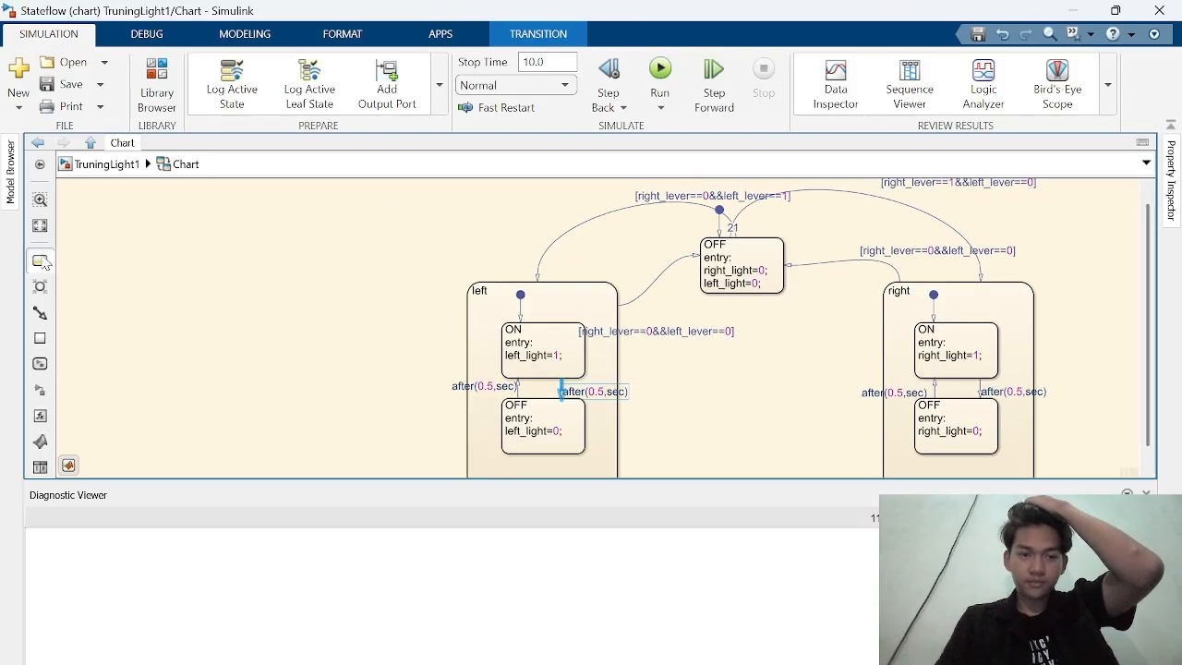
click(240, 254)
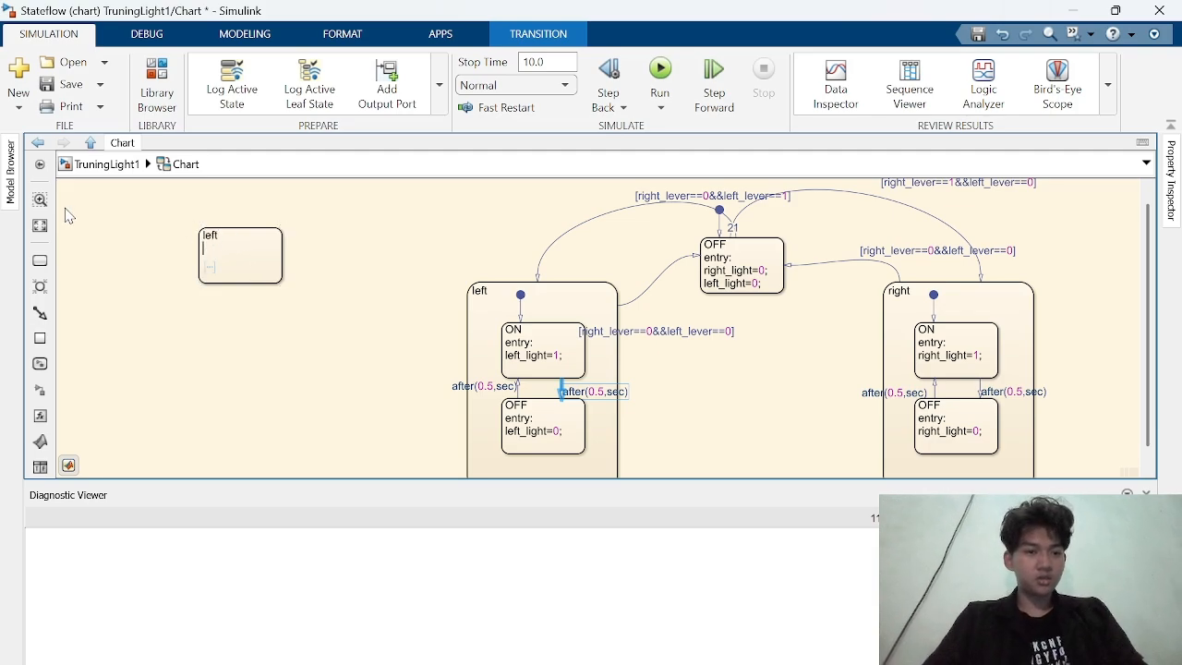
drag(280, 279, 360, 332)
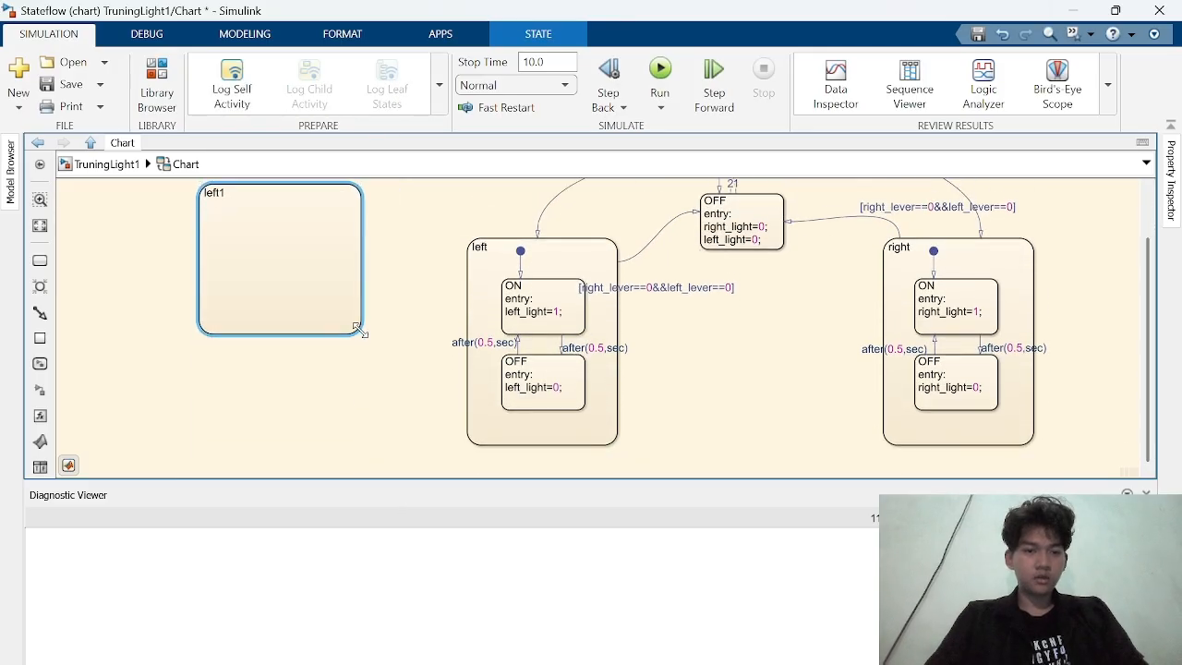
Step: Add a substate named ON inside left1 with the entry action left_light=1
click(40, 259)
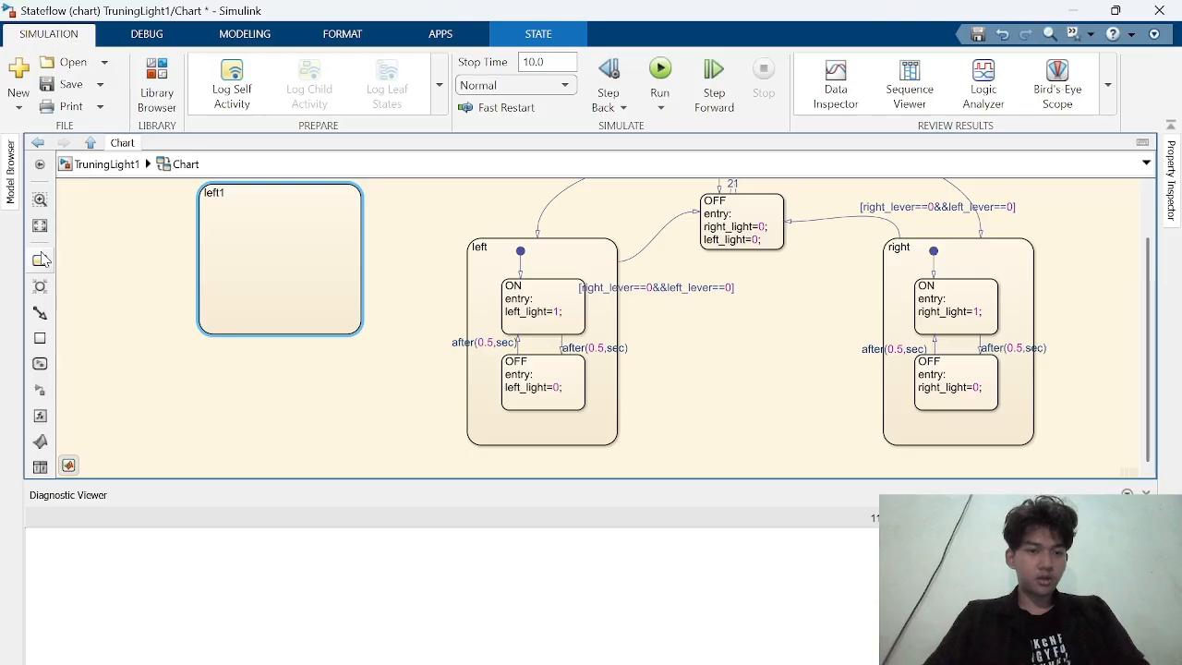
click(290, 234)
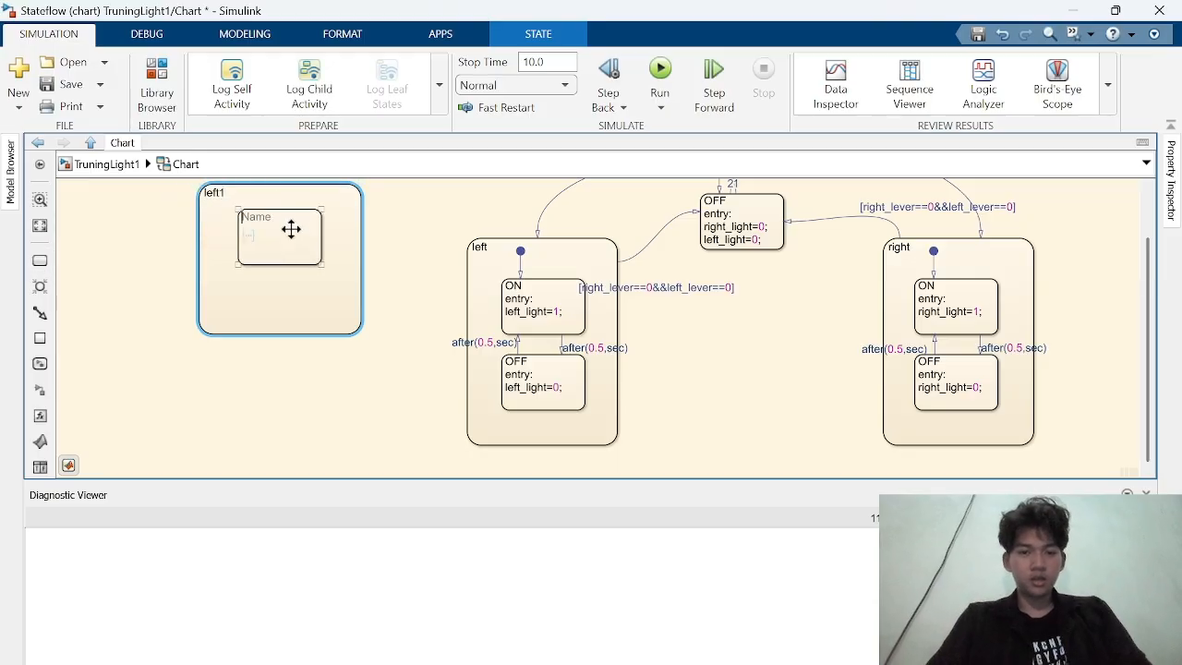
text(O)
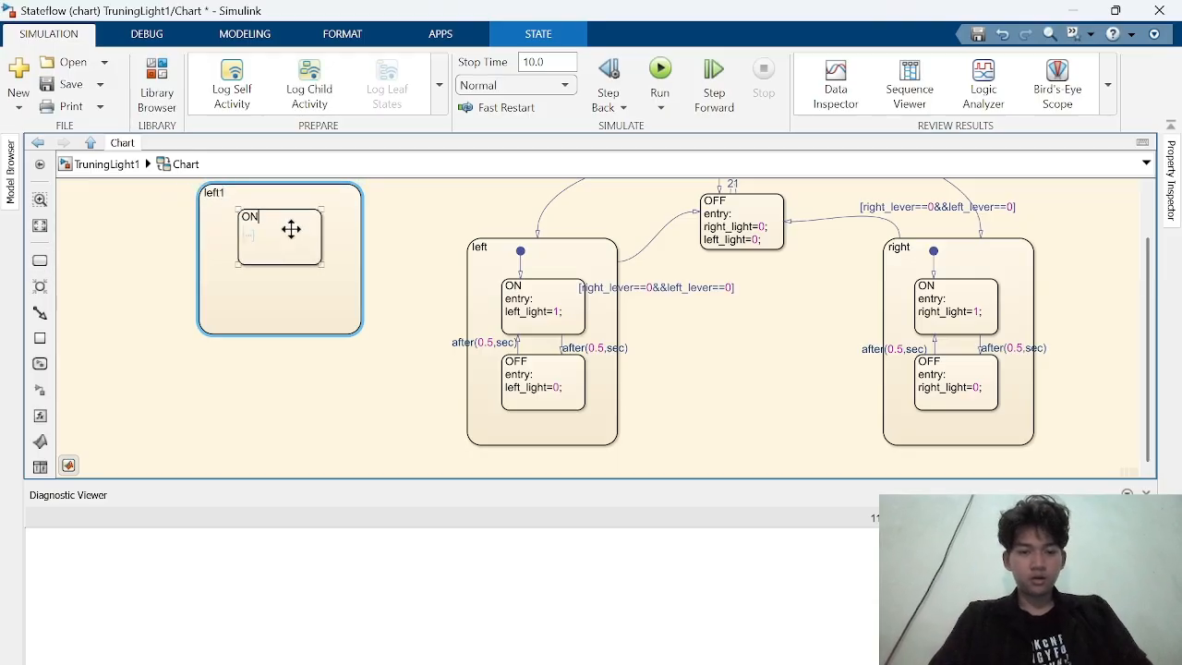
text(N)
key(Return)
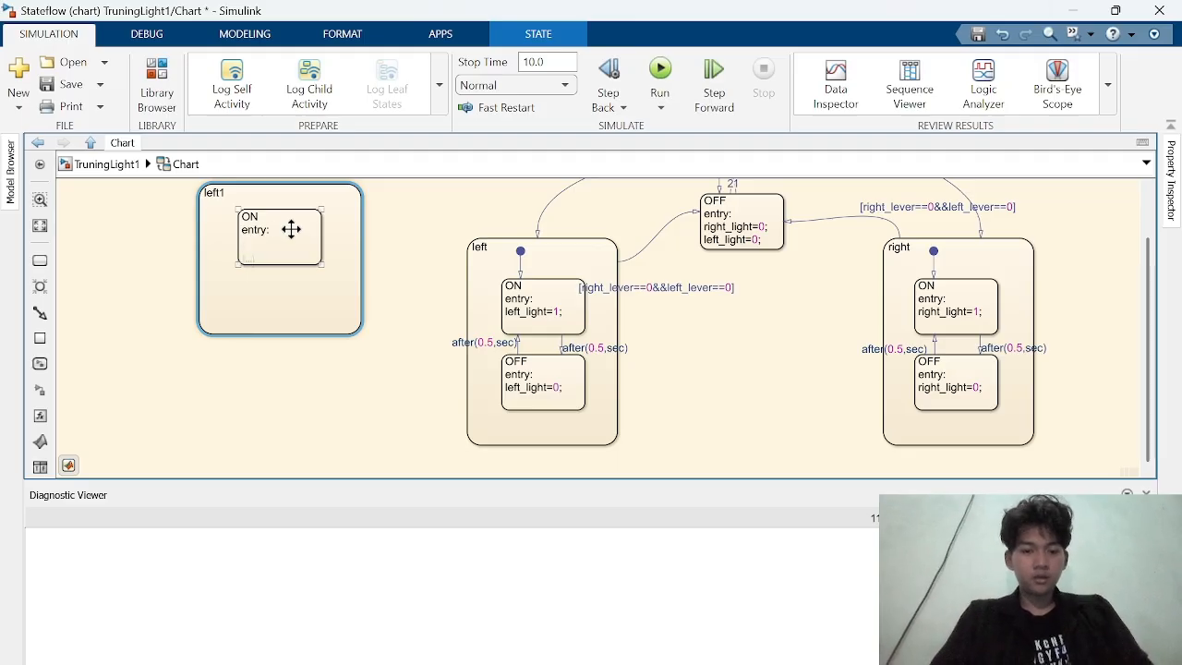
click(290, 229)
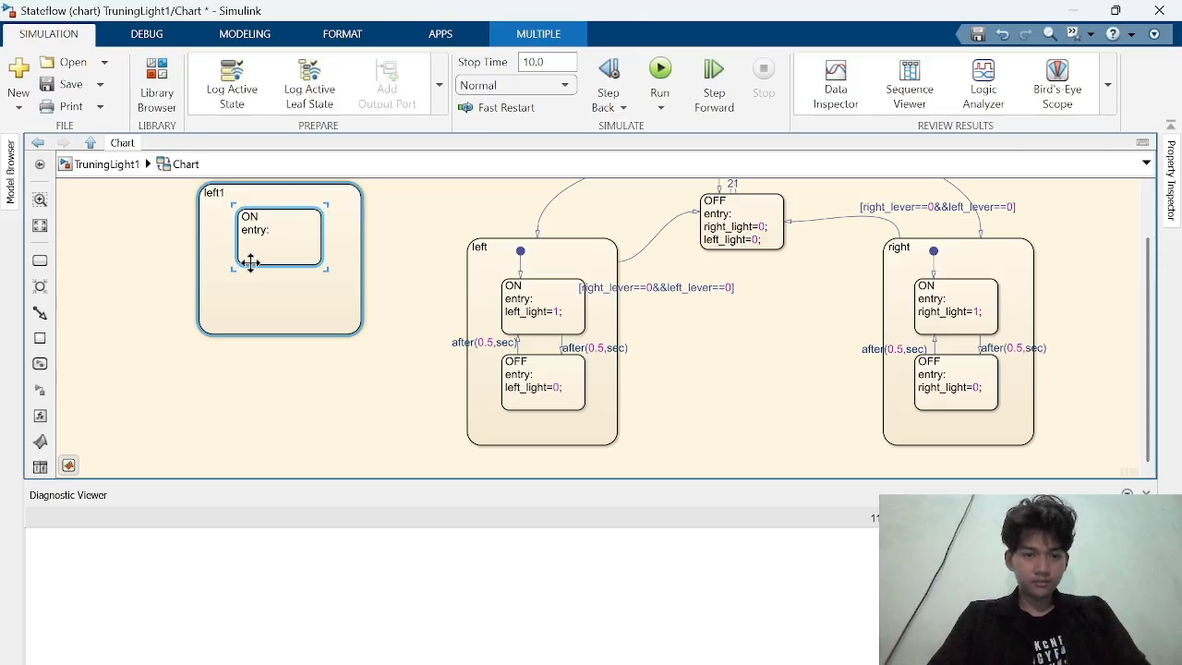
click(131, 271)
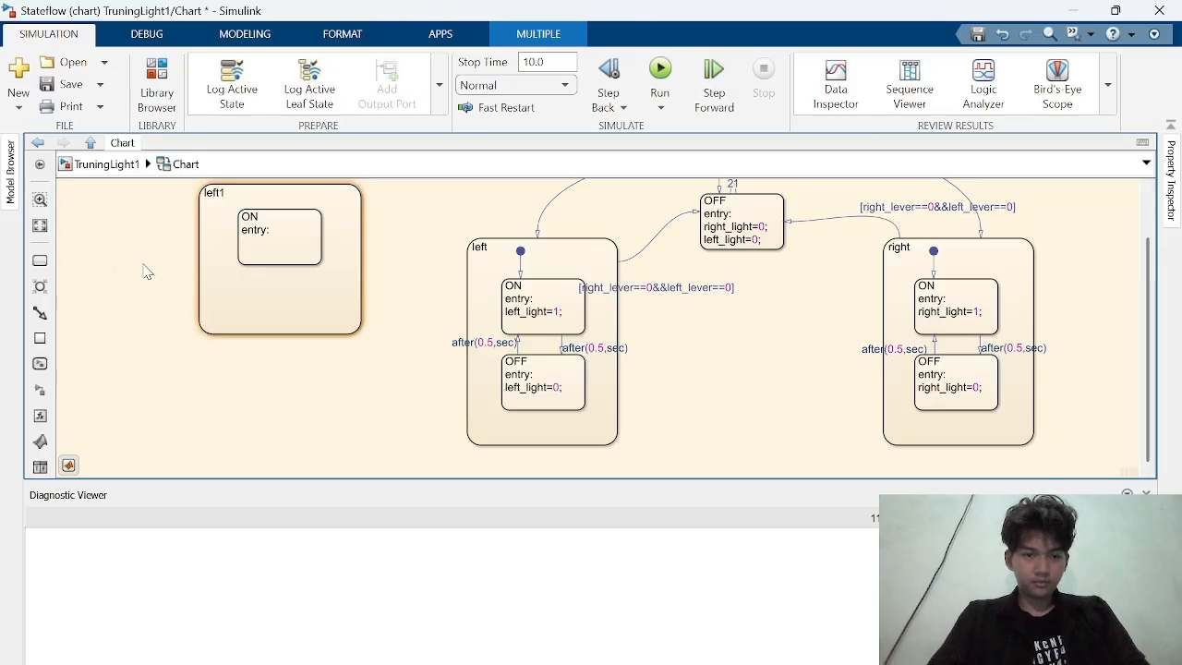
click(270, 246)
text(left)
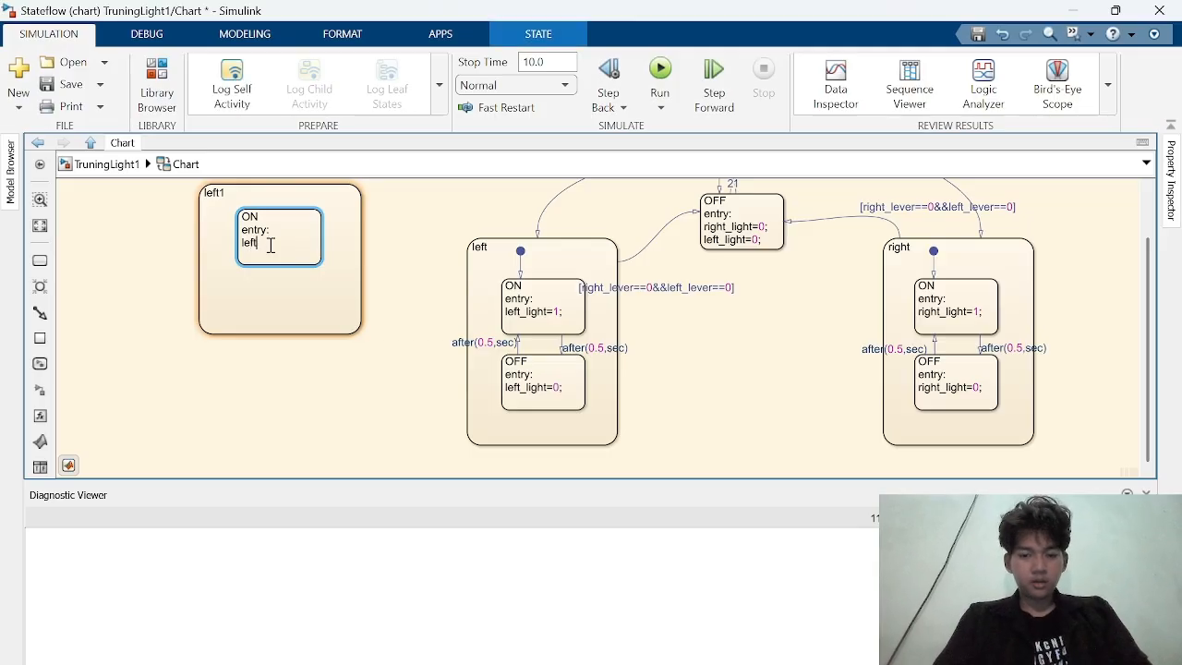
text(y_light=)
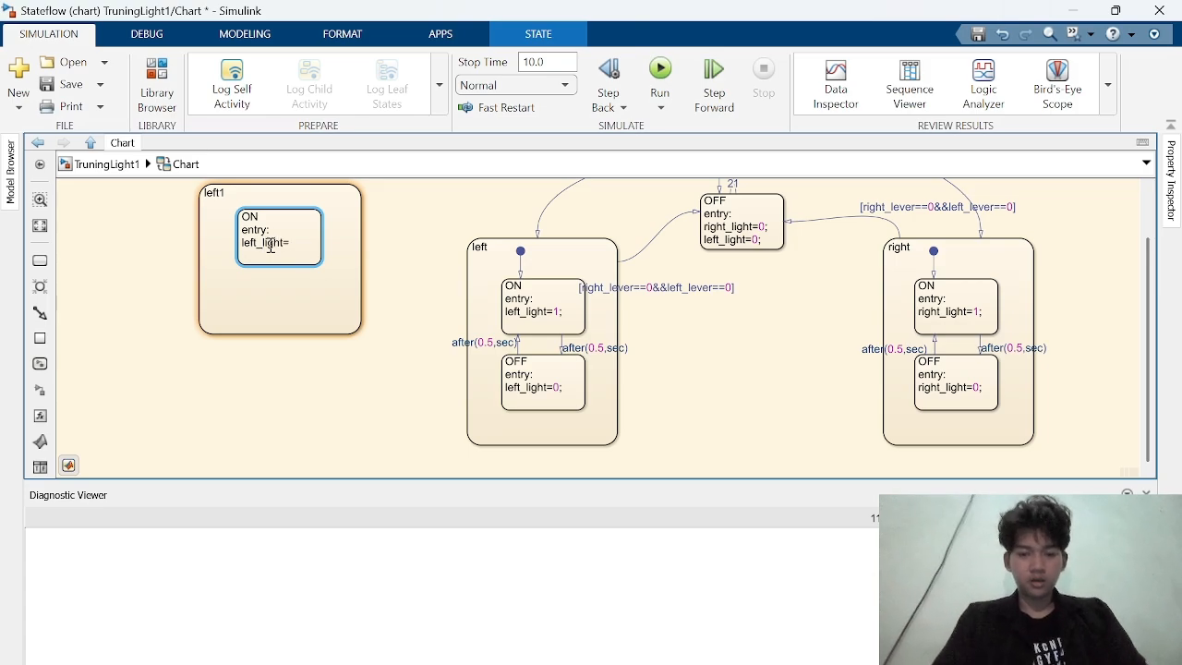
text(1)
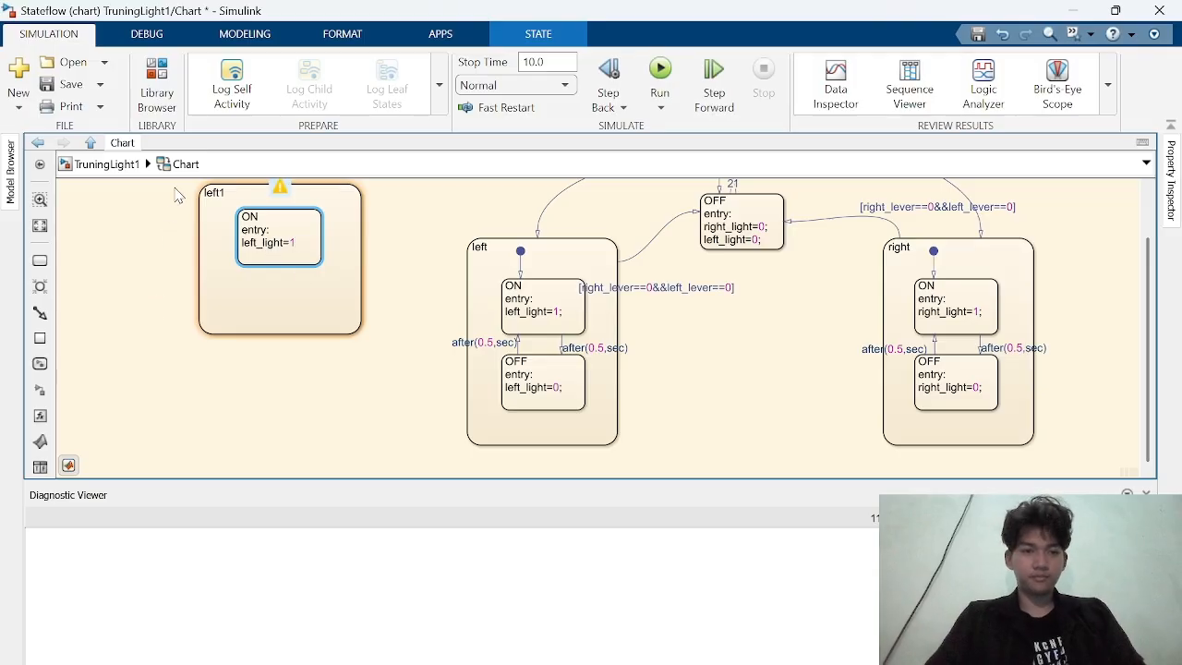
Step: Delete the left1 state together with its ON substate
drag(177, 196, 351, 353)
key(Delete)
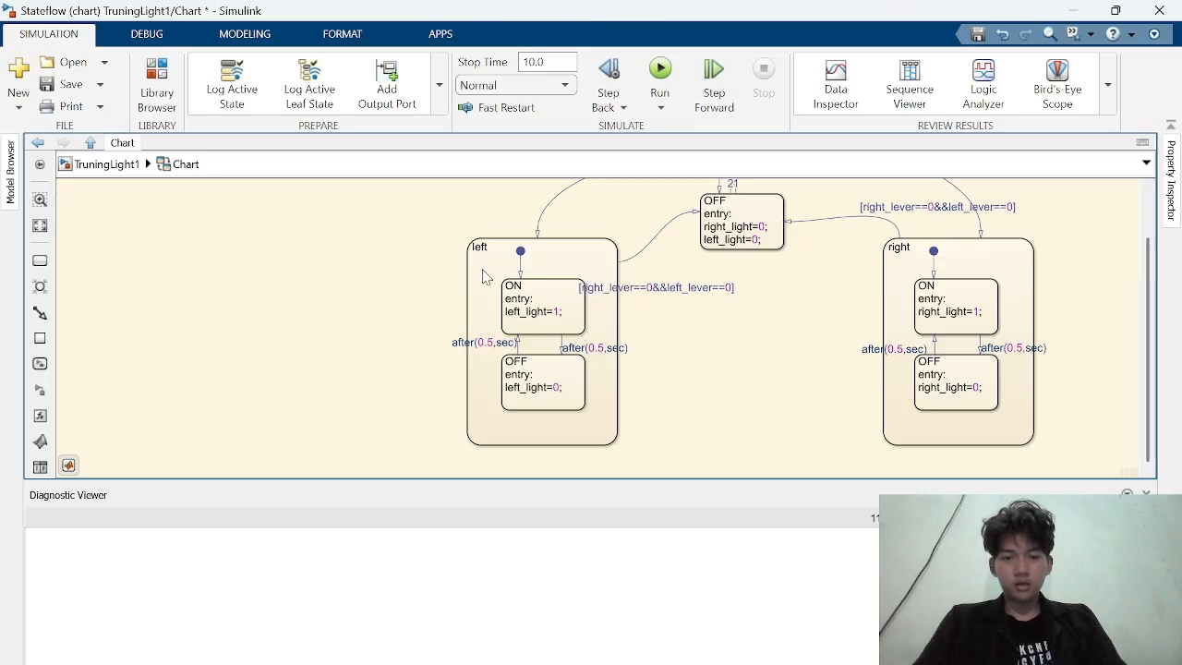
Step: Return to the top-level TruningLight1 model and run the simulation
click(87, 168)
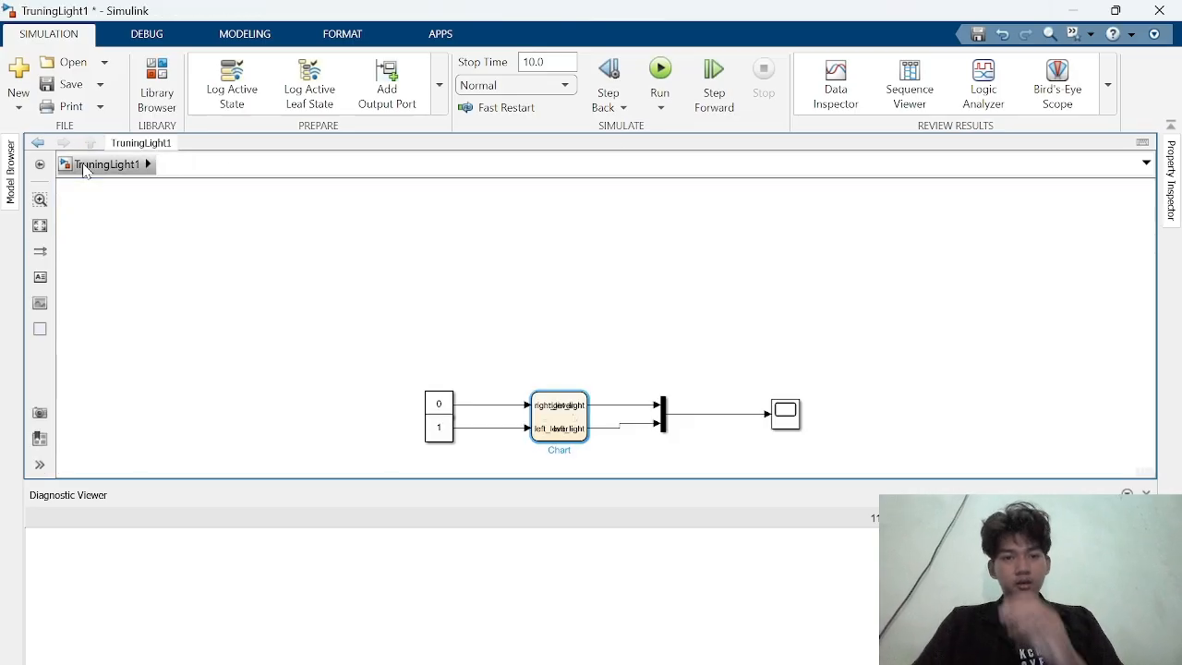
click(661, 70)
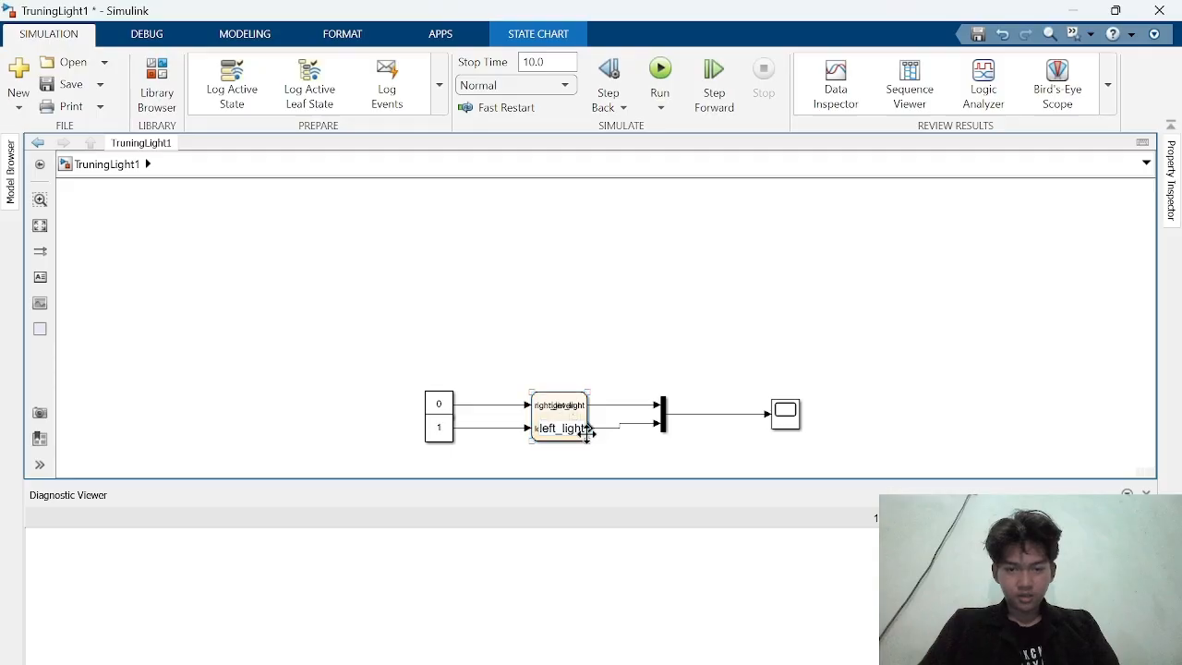
Step: Enlarge the Chart block so its input and output port labels no longer overlap
click(588, 435)
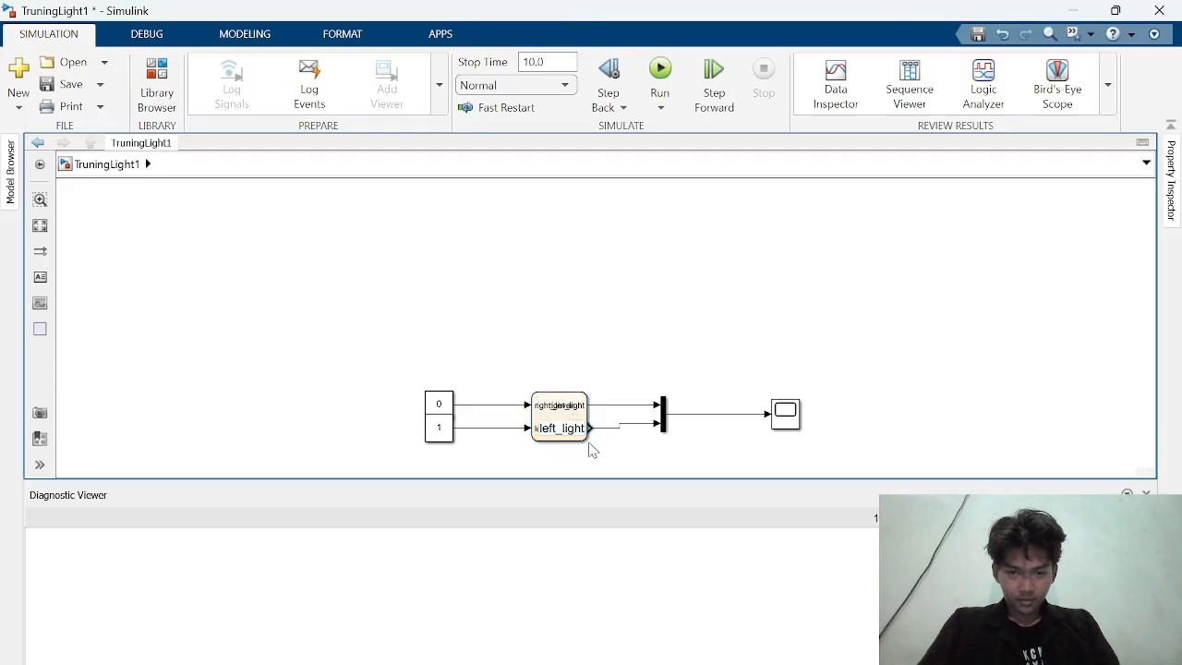
click(588, 442)
drag(601, 448, 622, 431)
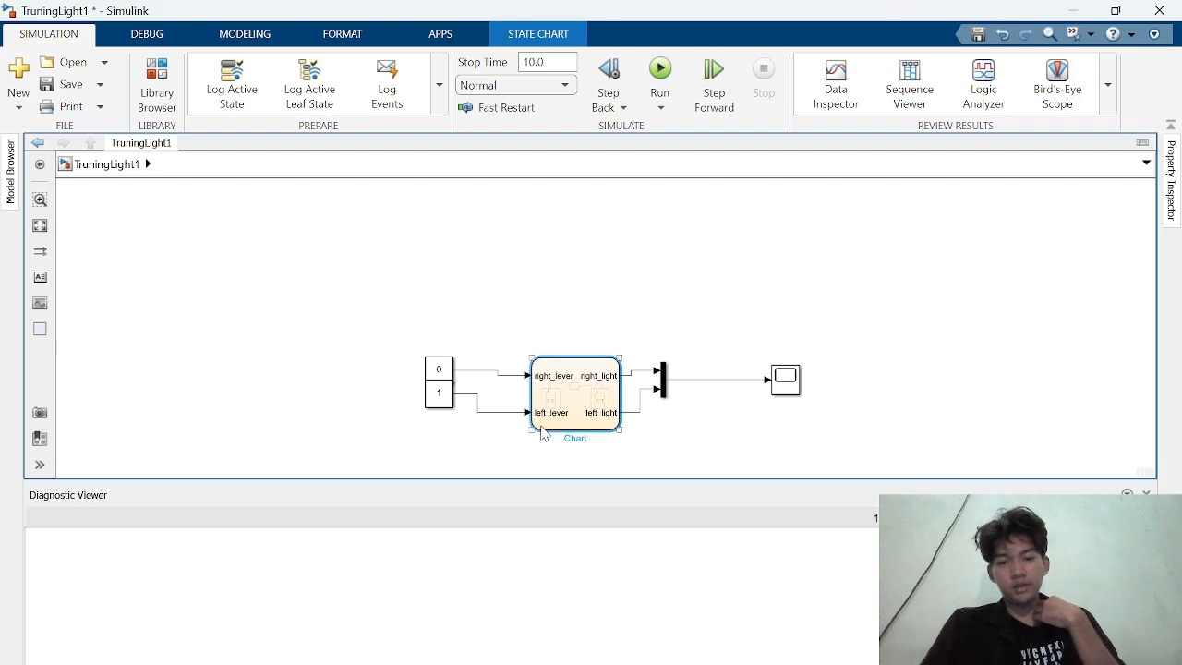
Step: View the right_light and left_light signals in the Scope and close it
double_click(796, 380)
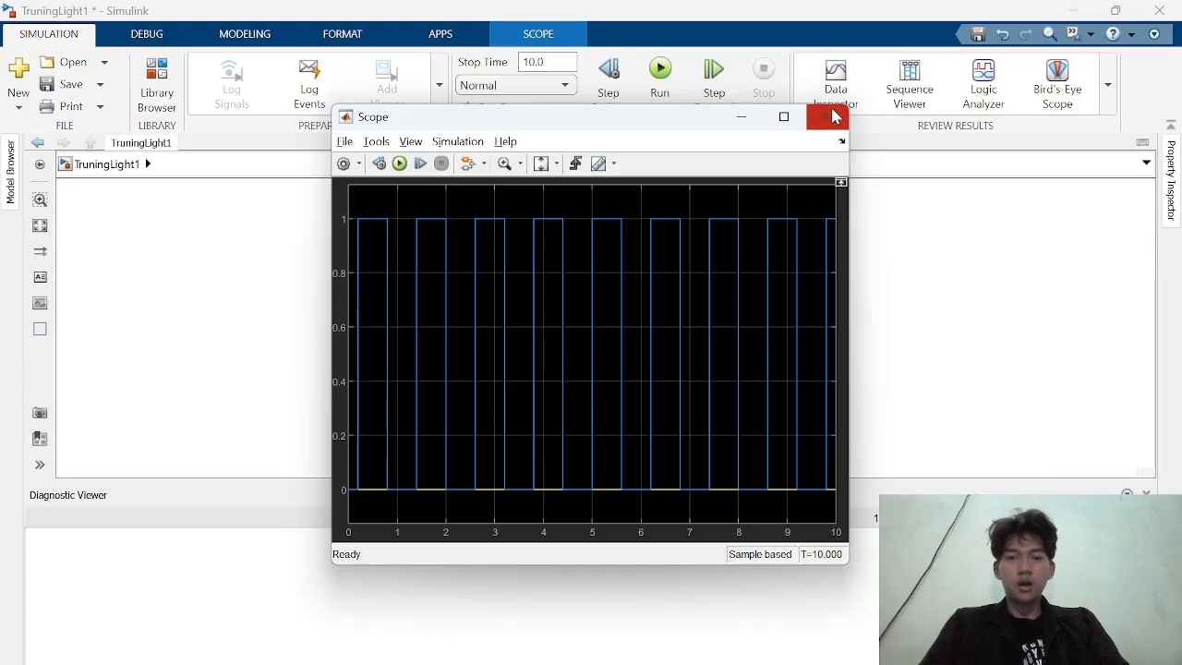
click(827, 116)
Step: Set the constant feeding right_lever to 1 and the constant feeding left_lever to 0
double_click(438, 369)
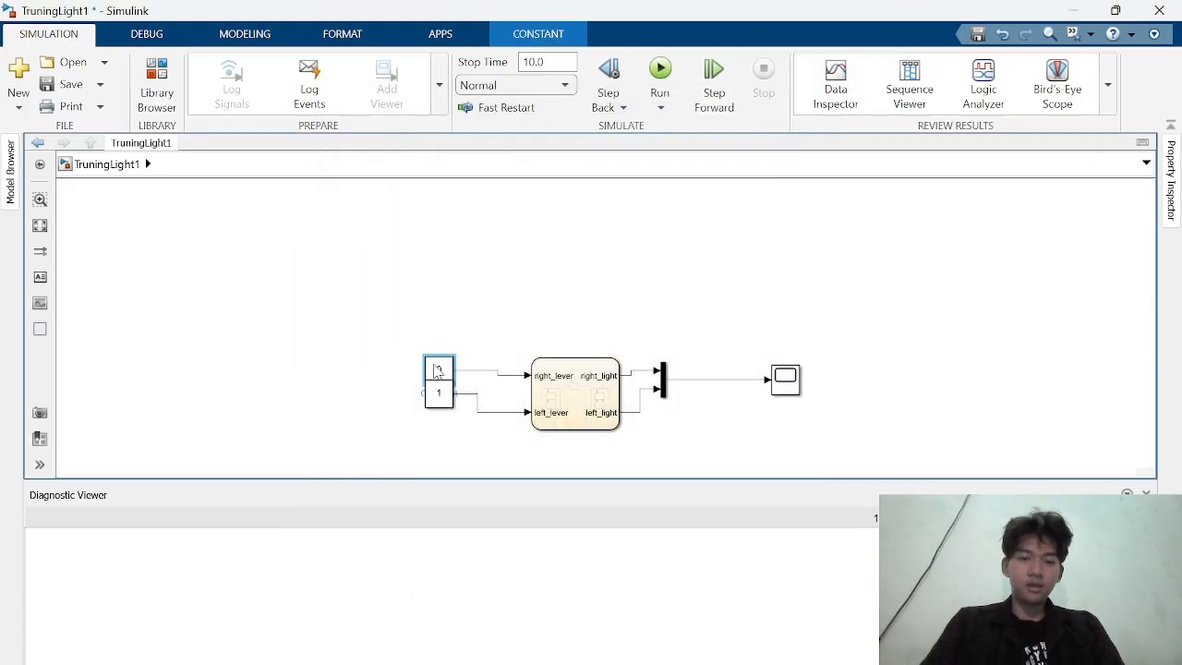
key(Escape)
double_click(438, 394)
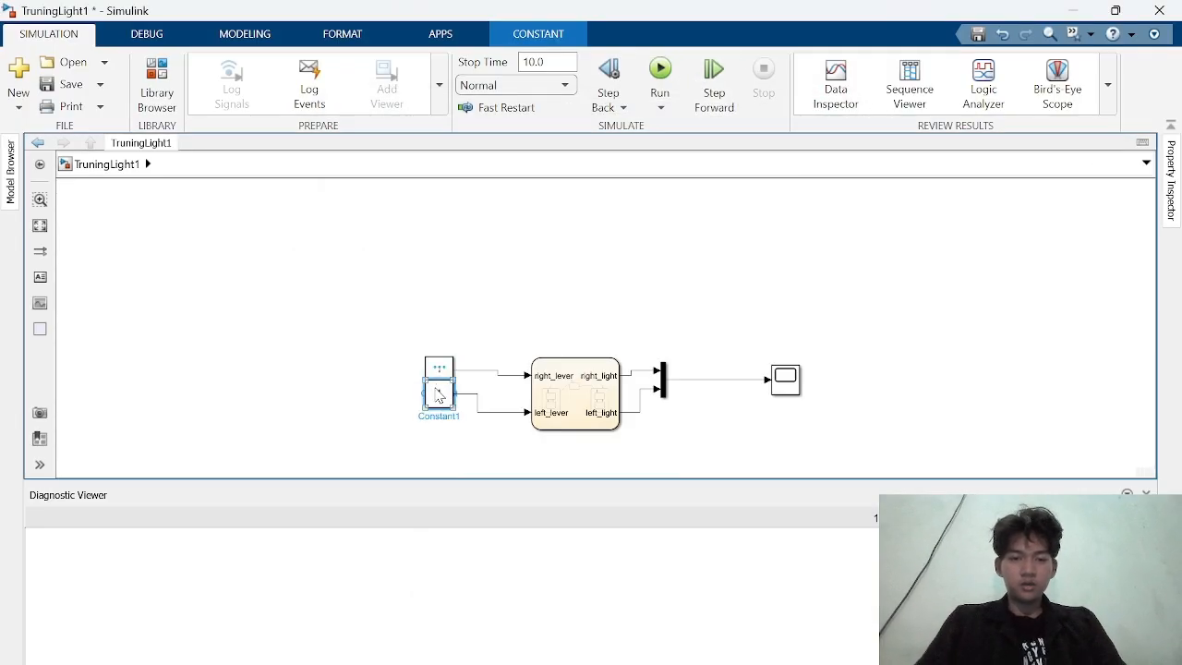
text(0)
key(Return)
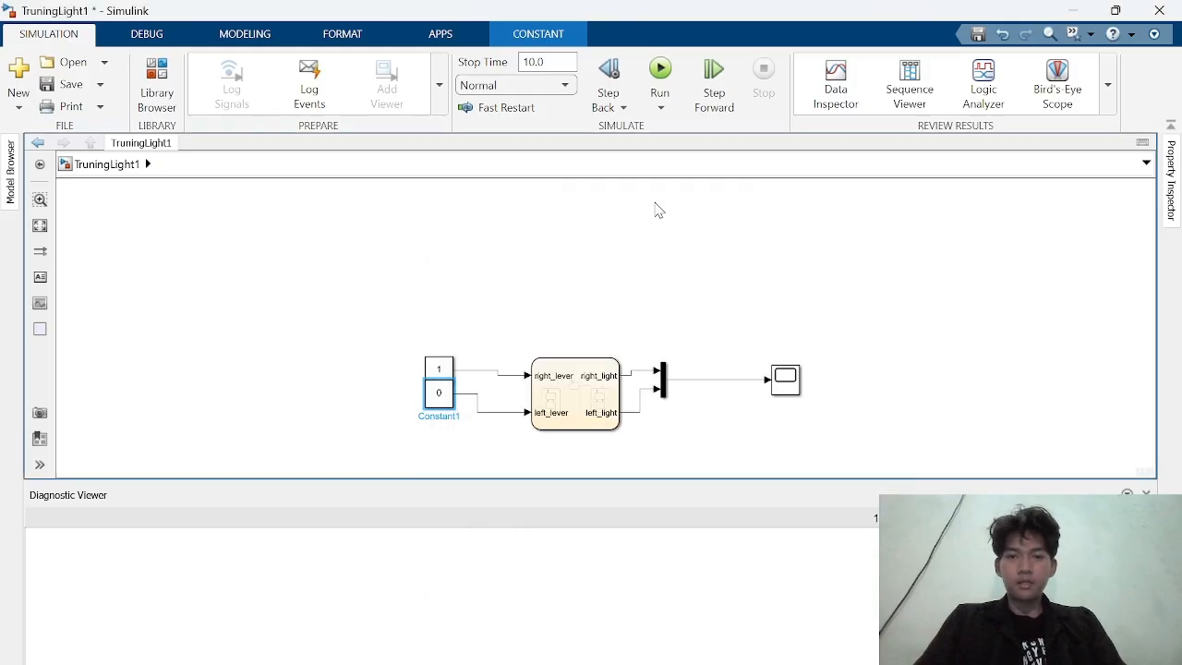
Step: Run the simulation with only the right lever active and check the light signals in the Scope
click(670, 69)
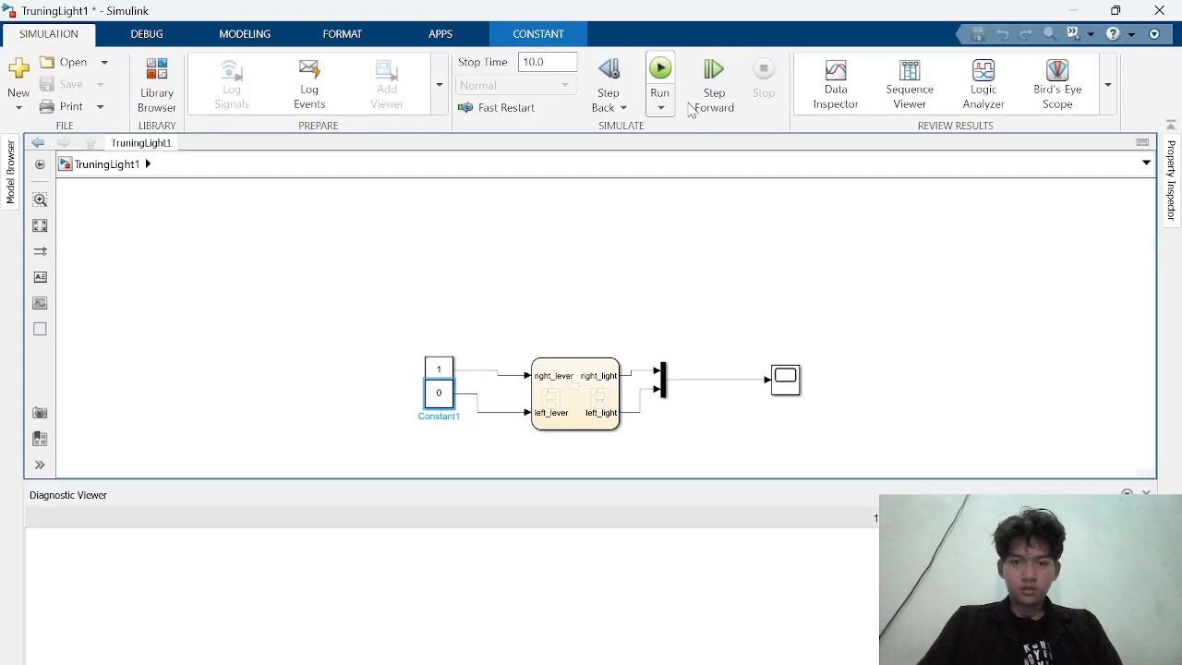
double_click(789, 386)
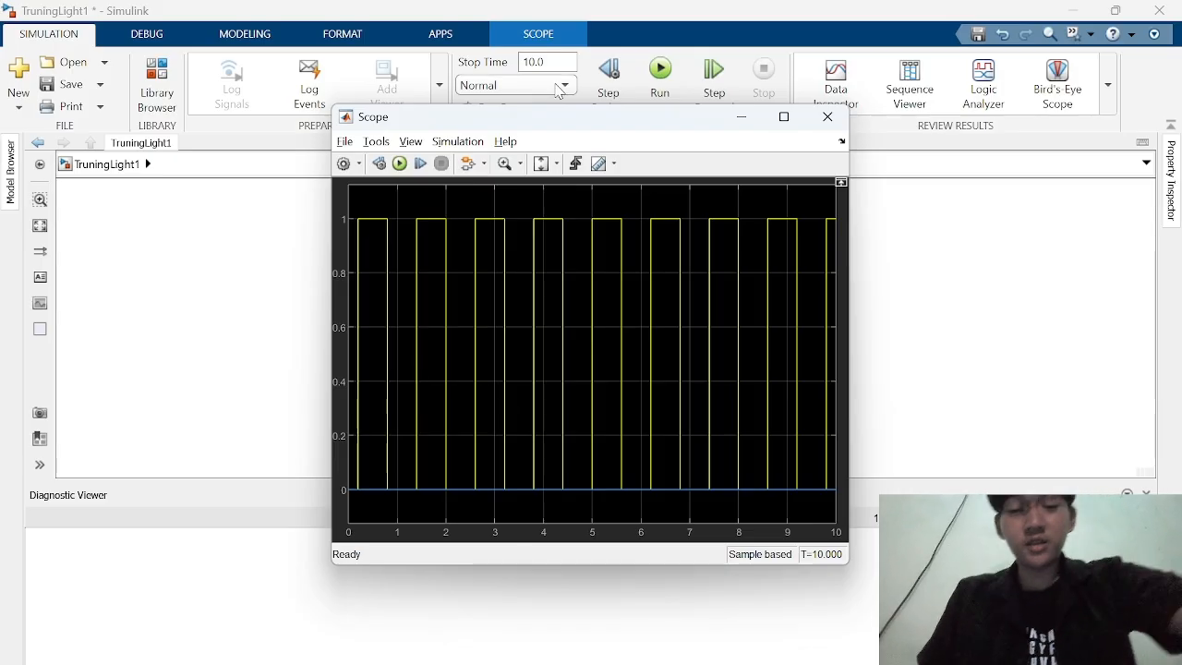
click(825, 116)
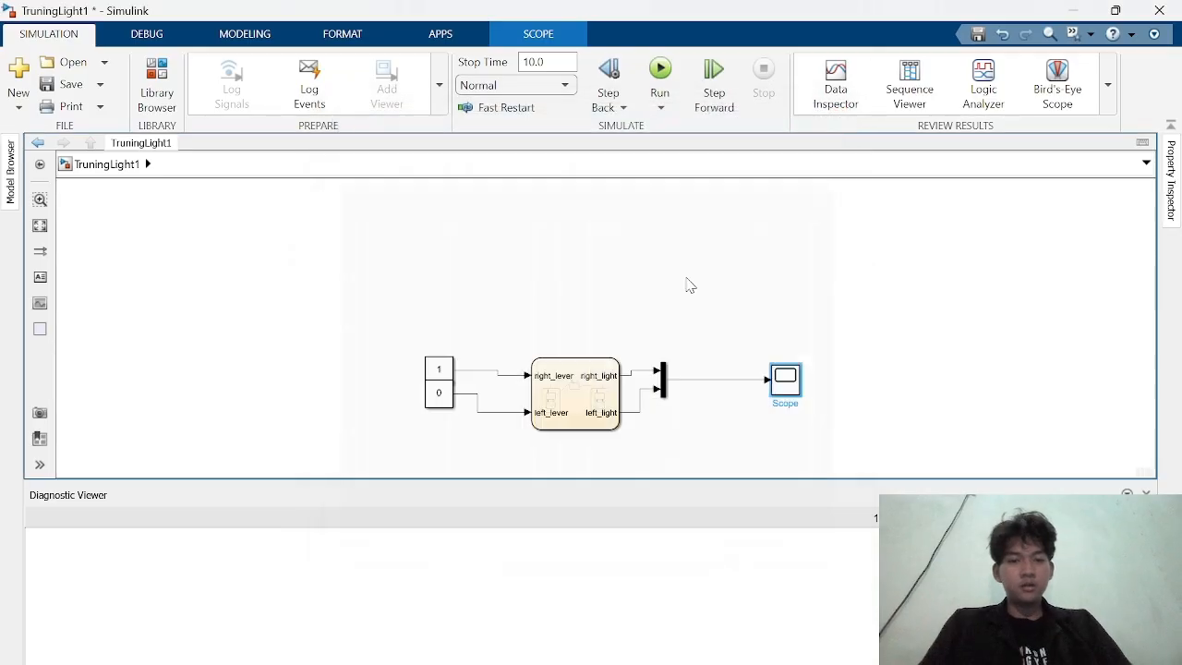
Step: Set the constant feeding left_lever to 1
click(450, 391)
double_click(441, 392)
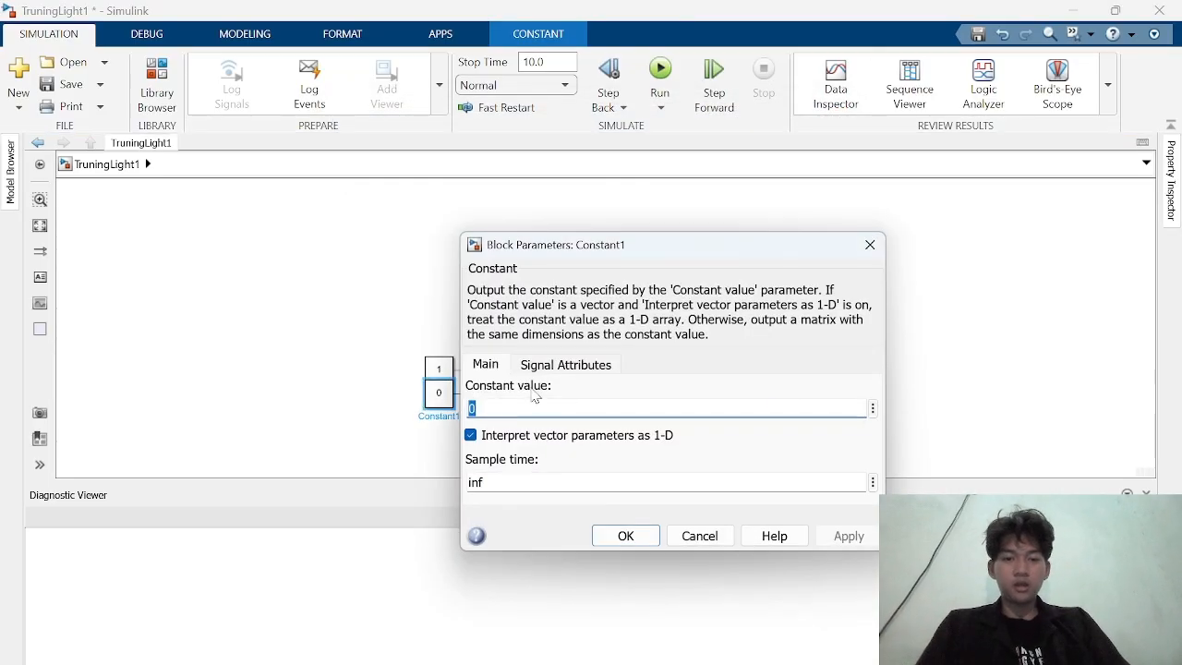
text(1)
key(Return)
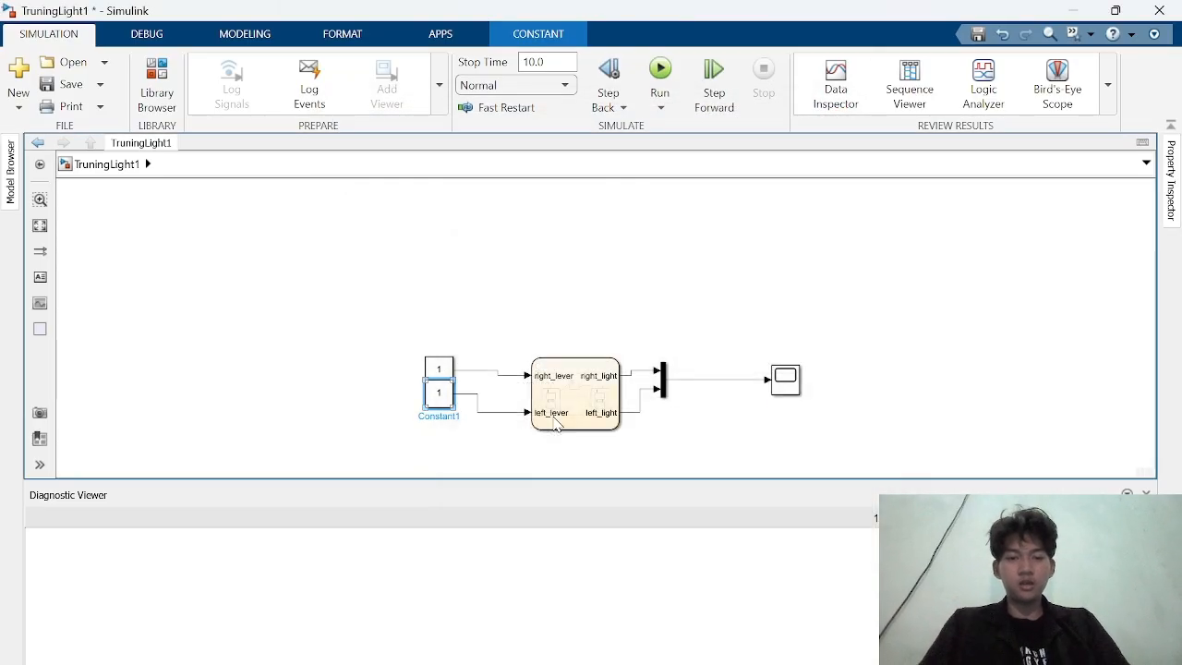
Step: Run the simulation with both levers at 1 and view the light signals in the Scope
click(661, 73)
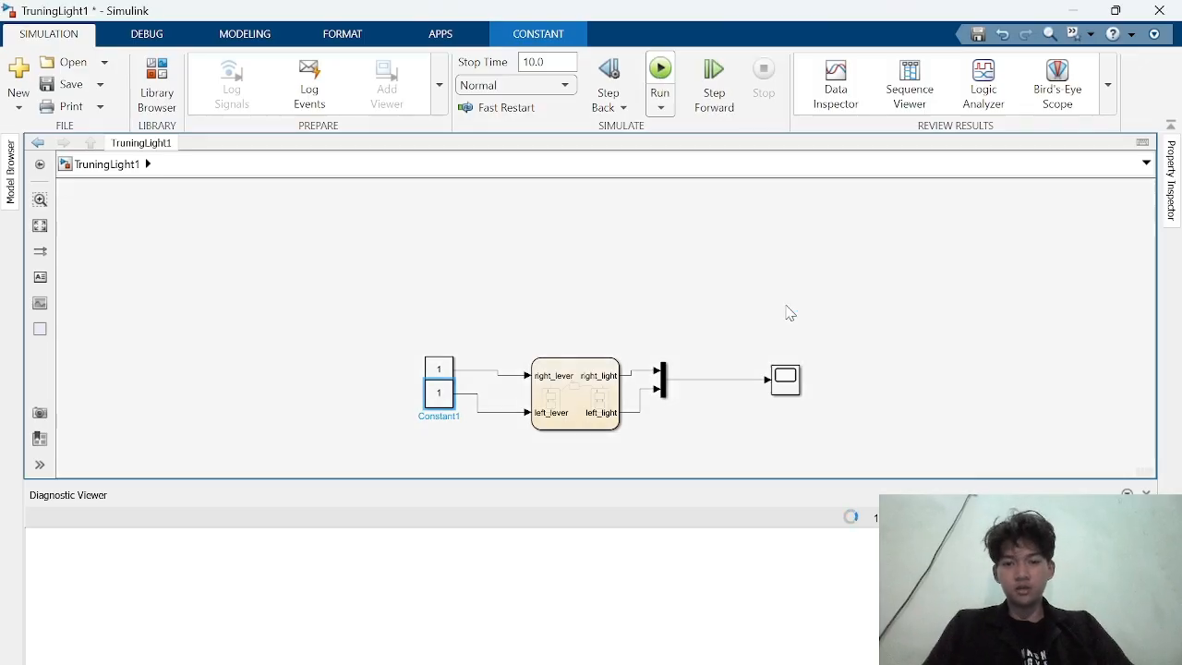
double_click(783, 379)
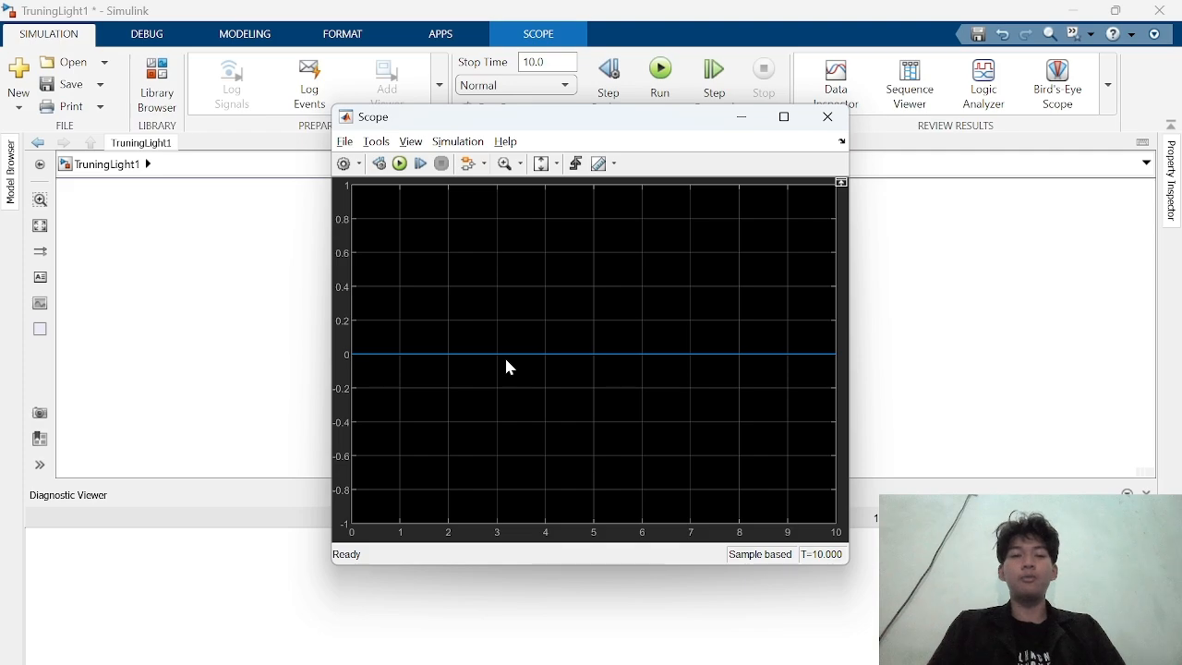
Step: Close the Scope and open the TraficLight1 model from the MATLAB folder
click(827, 116)
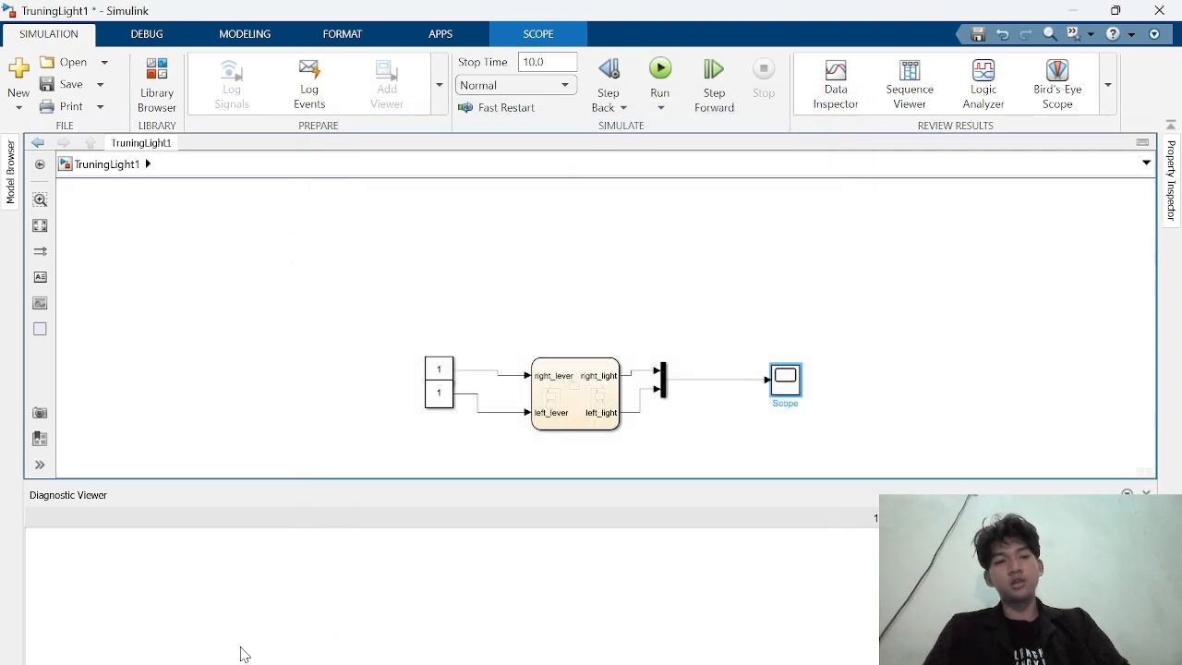
click(104, 61)
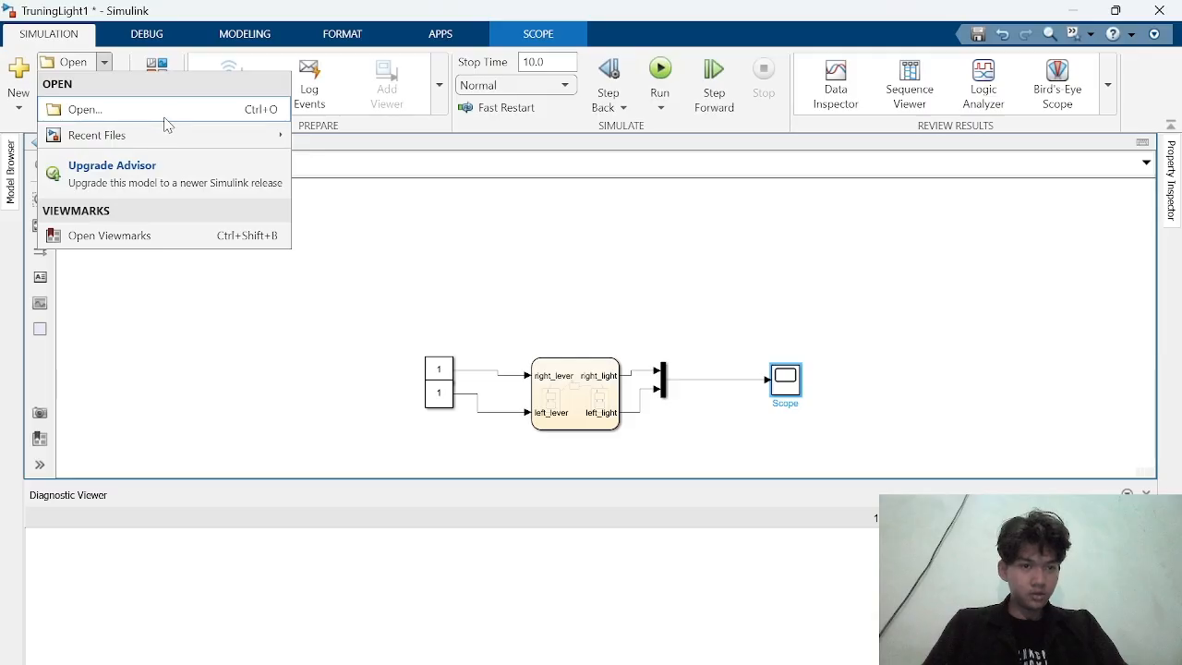
click(166, 115)
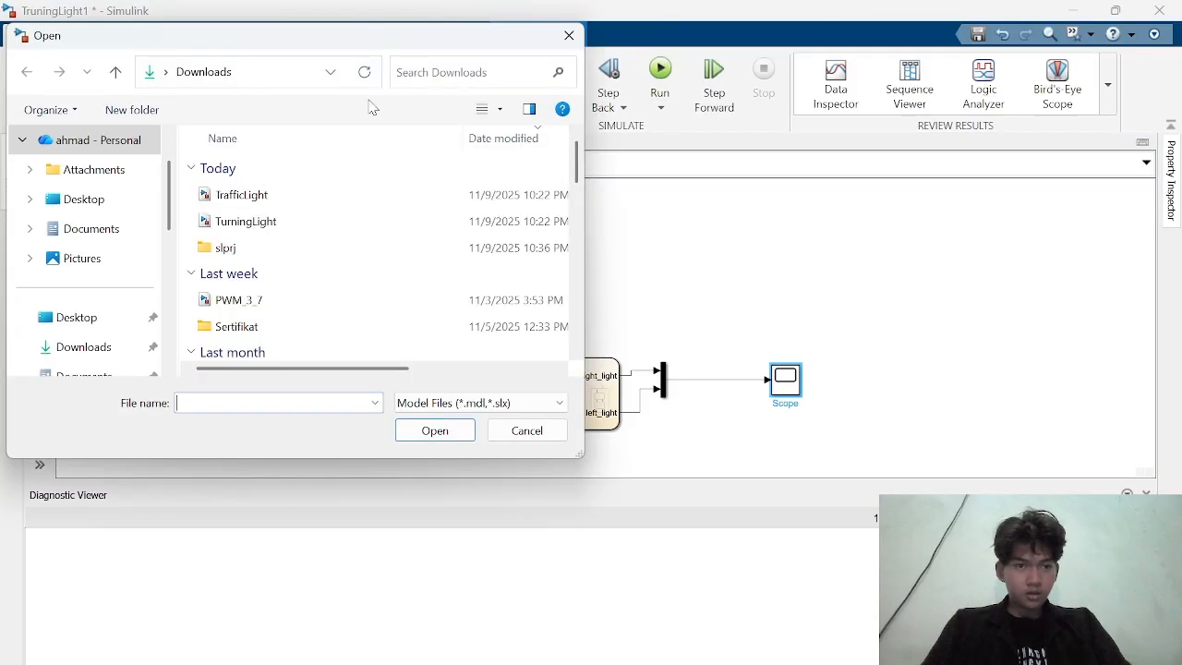
click(569, 35)
click(73, 62)
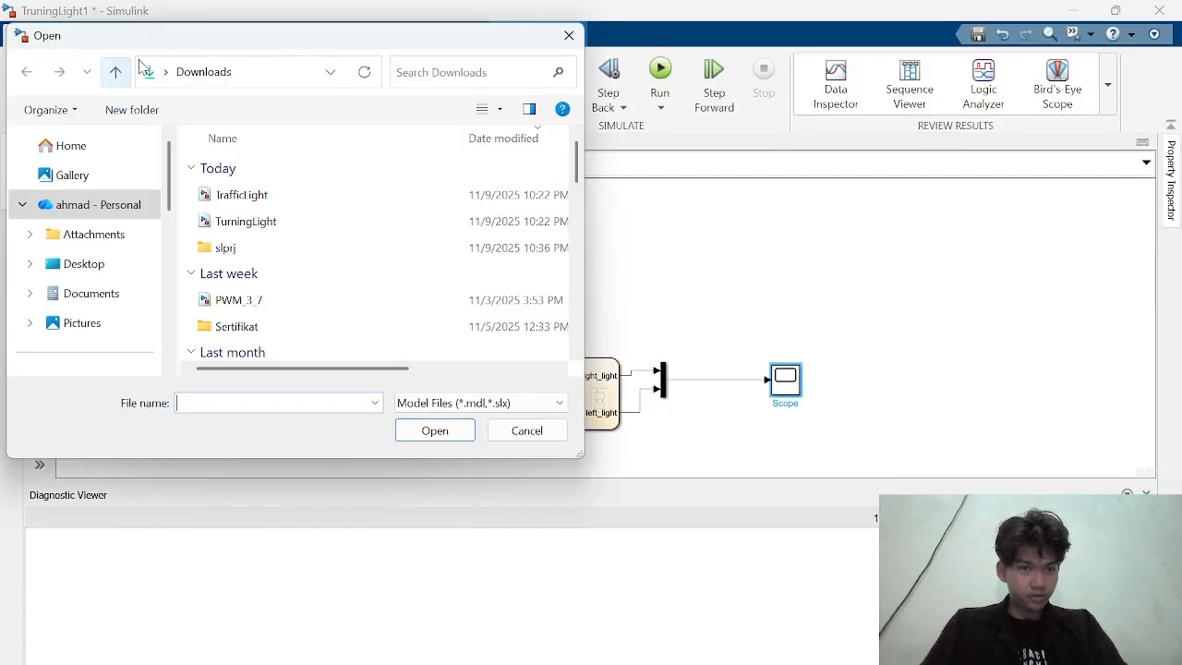
scroll(37, 304, down, 4)
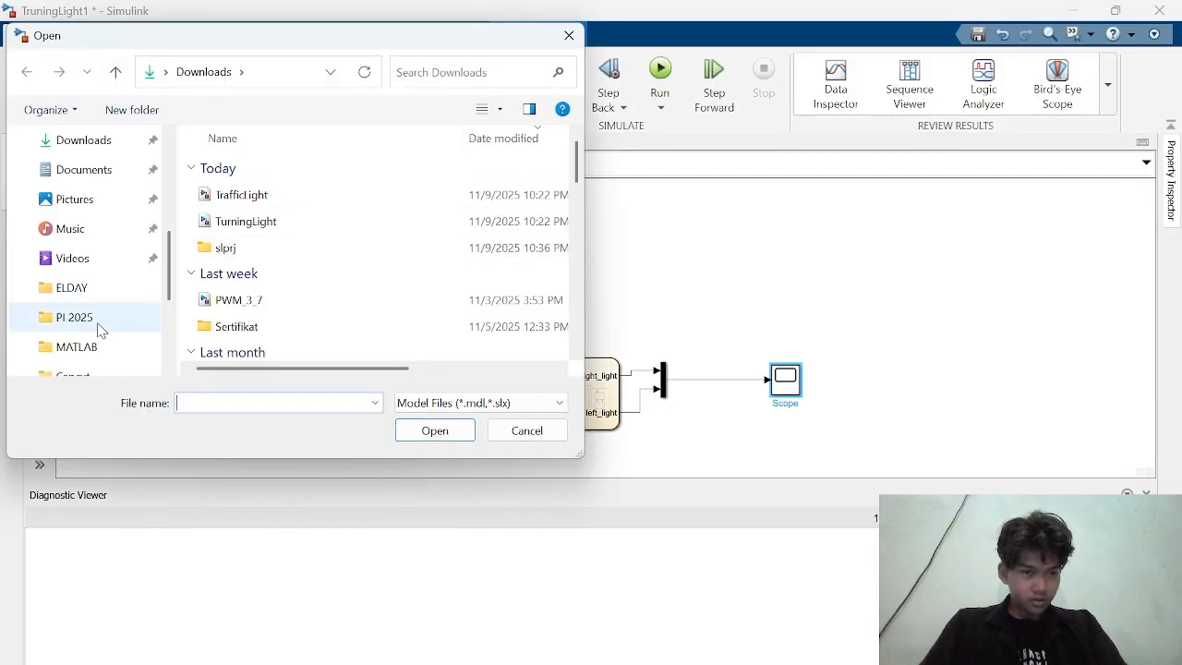
click(78, 355)
scroll(364, 259, down, 3)
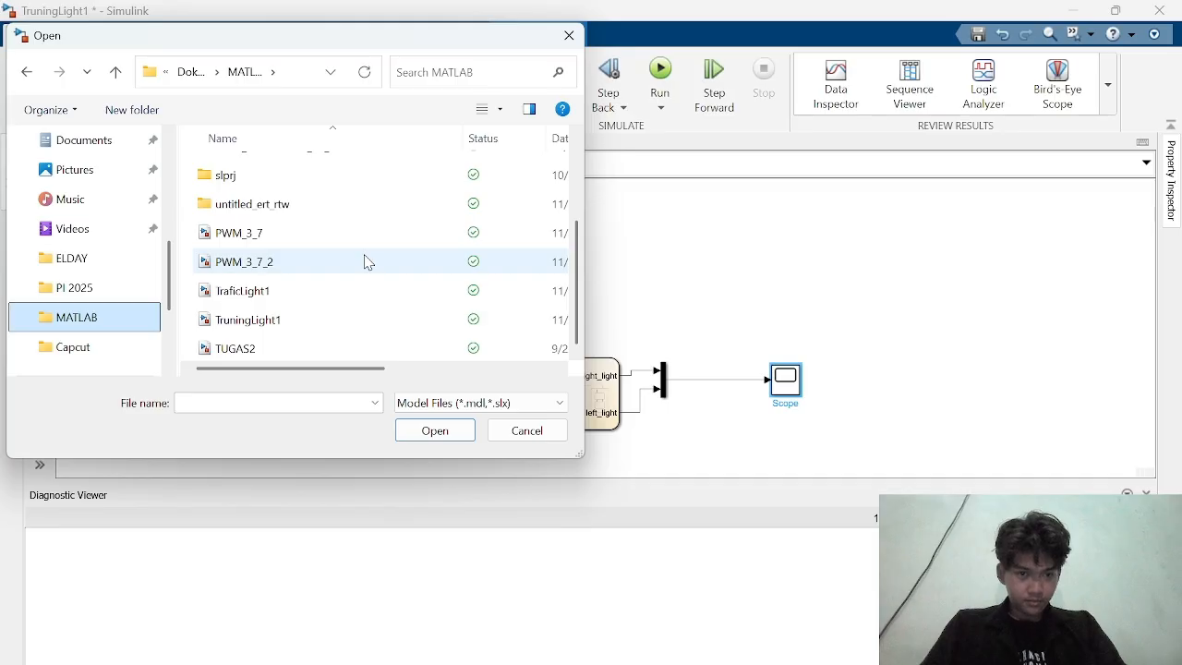
click(305, 291)
double_click(305, 291)
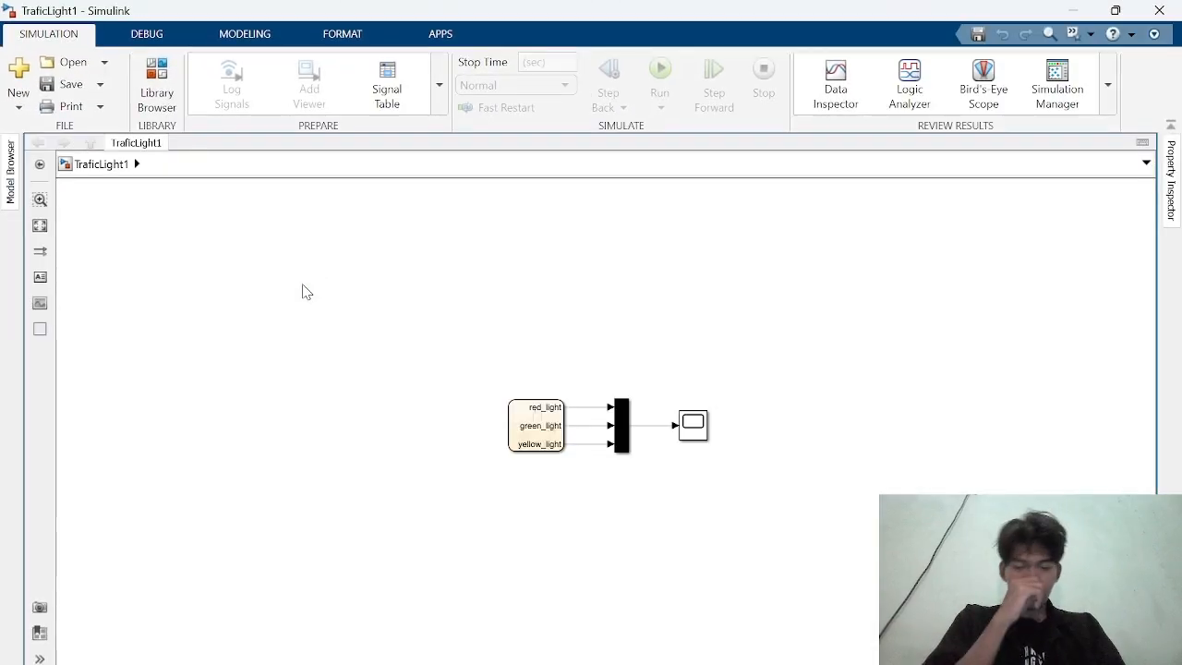
Step: Open the traffic light chart and examine its RED, YELLOW and GREEN states and the timed transitions between them
scroll(597, 441, up, 5)
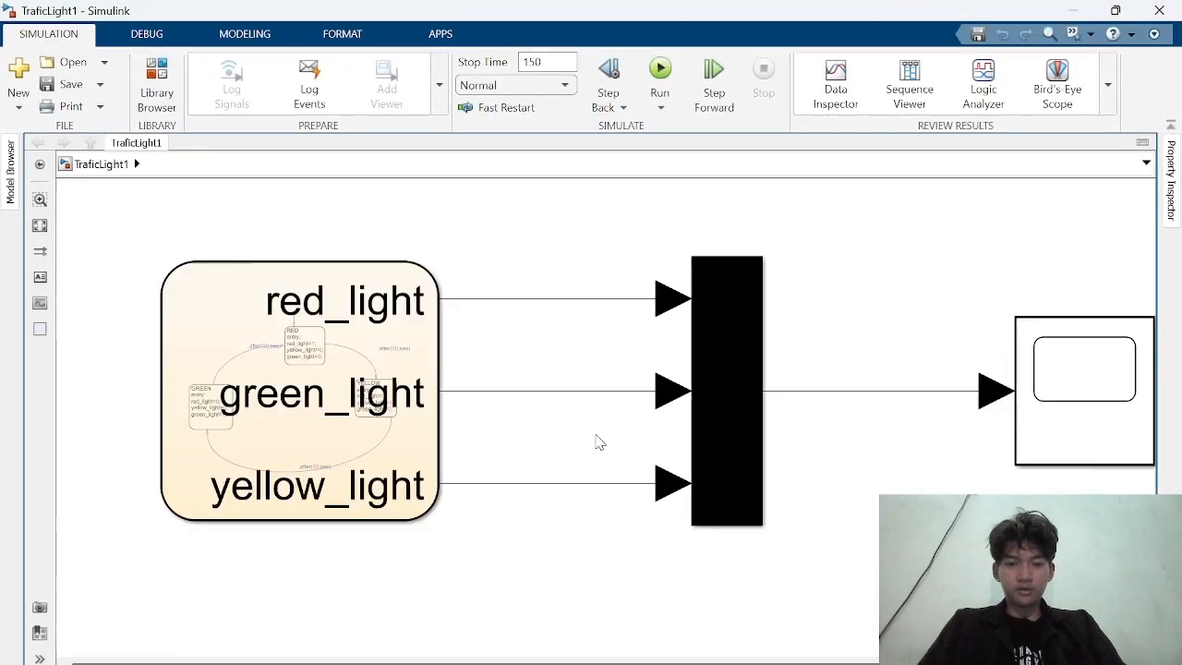
scroll(598, 443, down, 3)
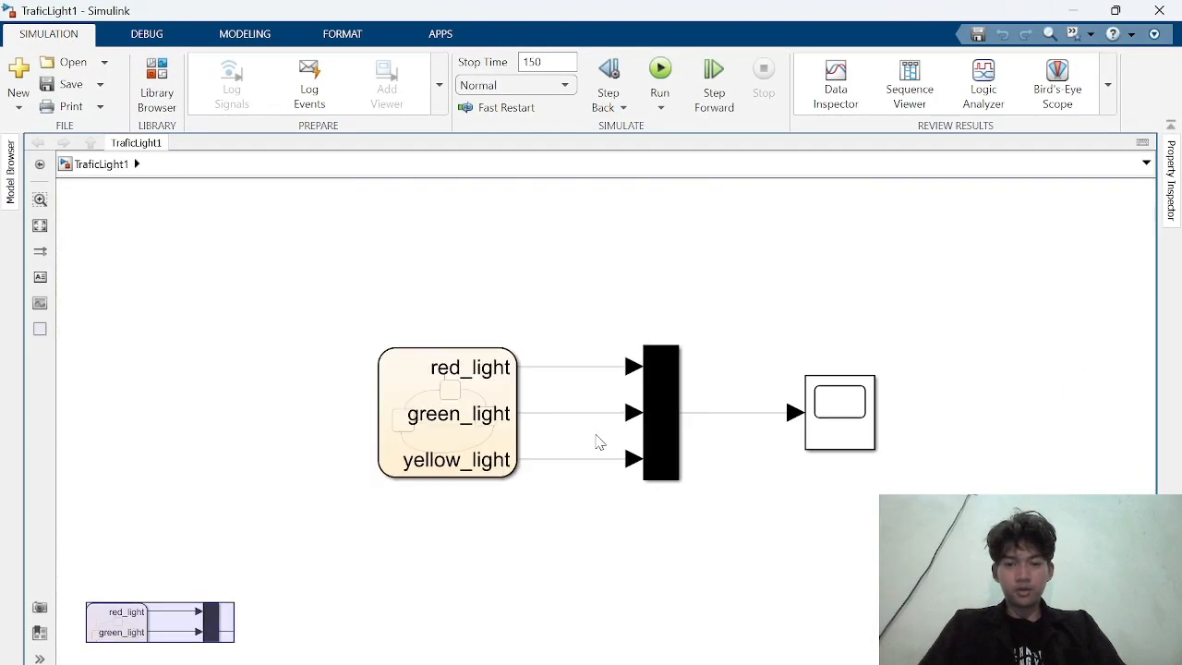
click(432, 389)
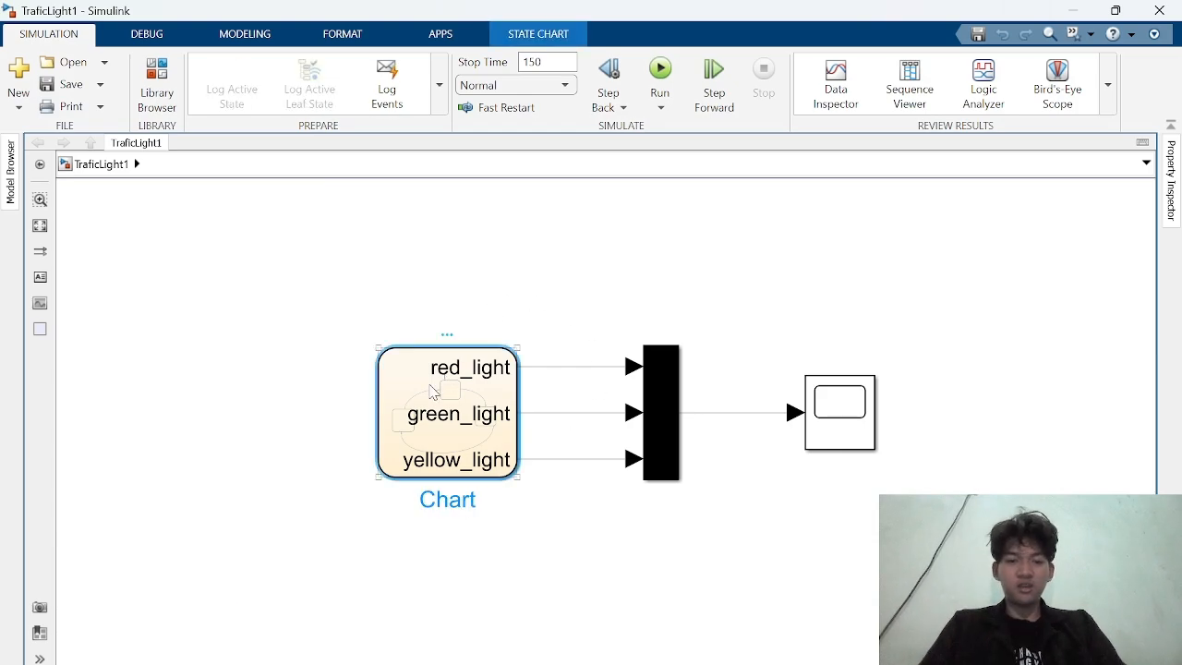
double_click(410, 407)
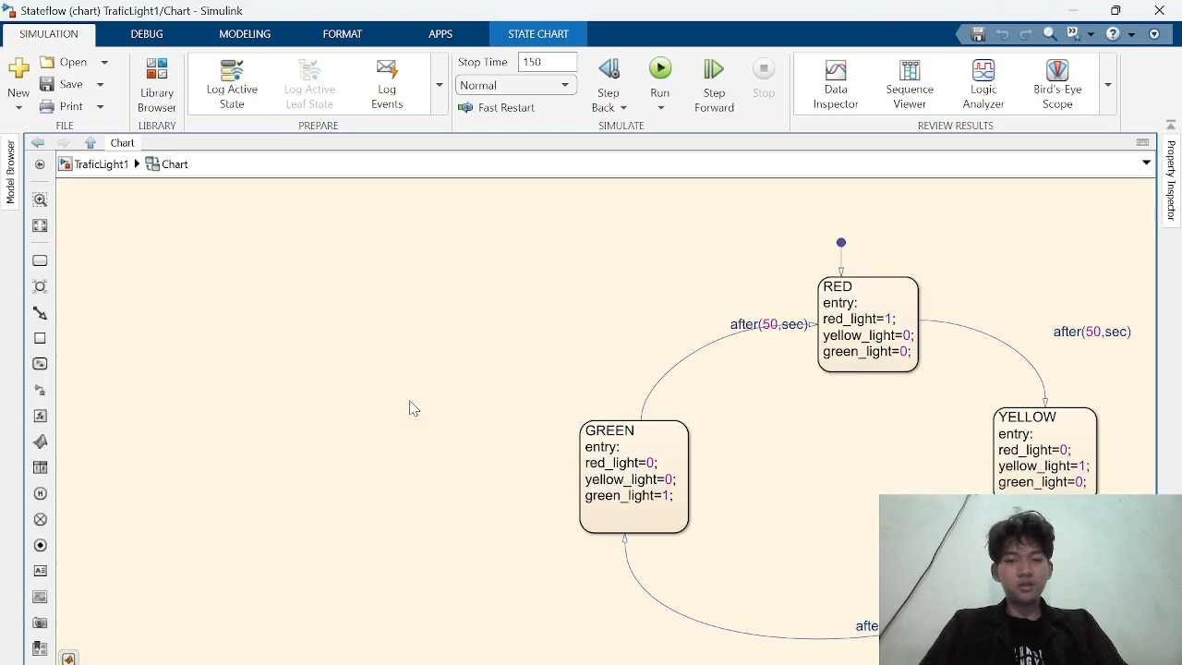
scroll(930, 480, down, 4)
scroll(904, 470, up, 4)
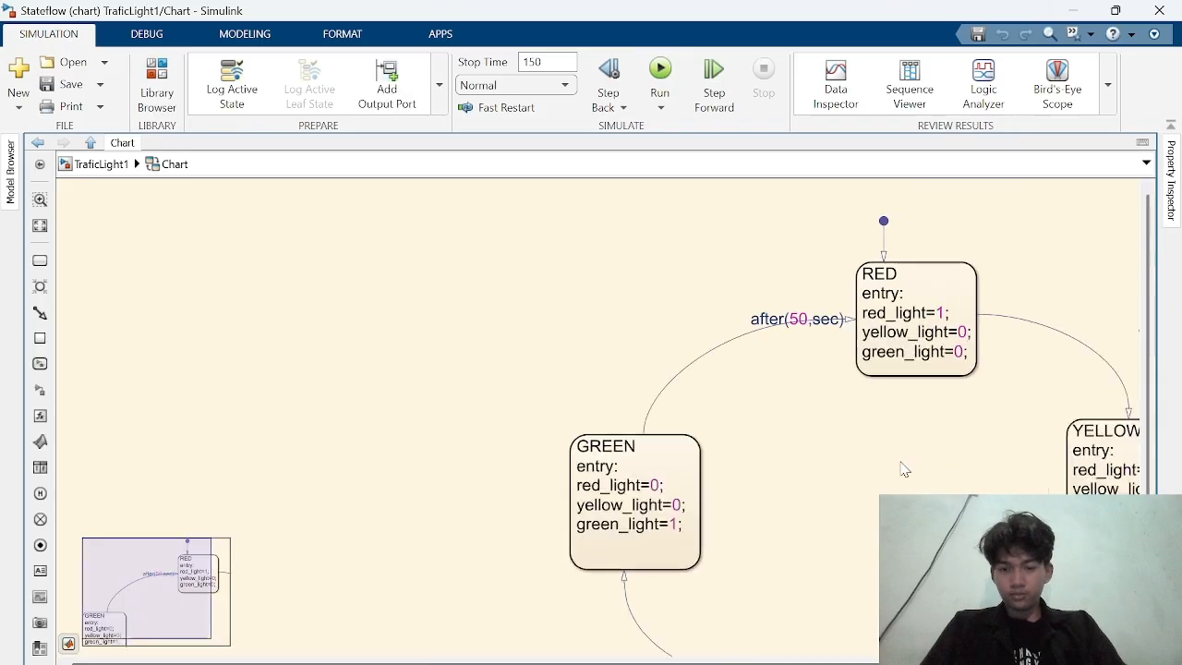
scroll(903, 470, down, 4)
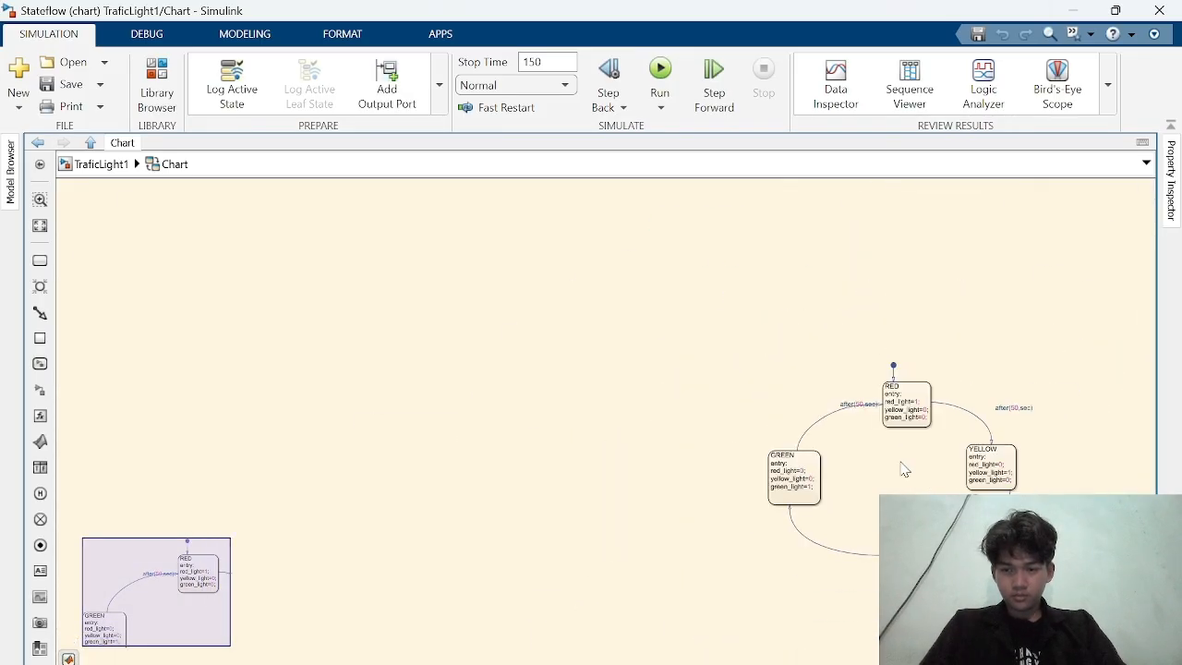
scroll(904, 469, up, 4)
scroll(903, 470, down, 1)
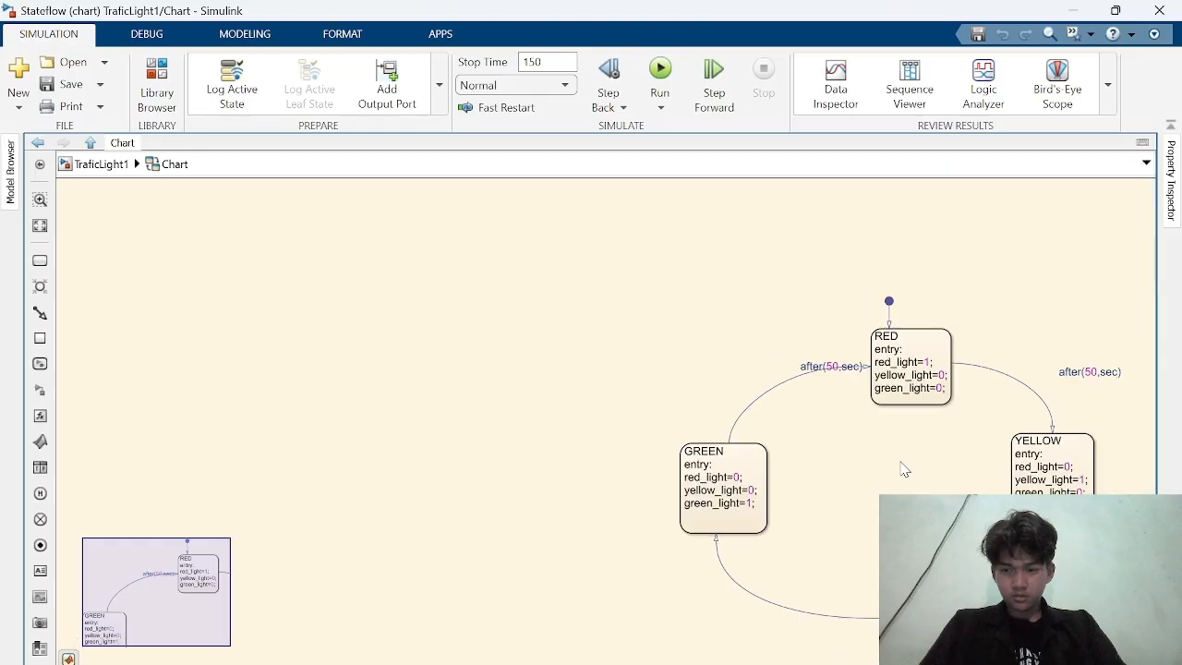
drag(225, 587, 179, 584)
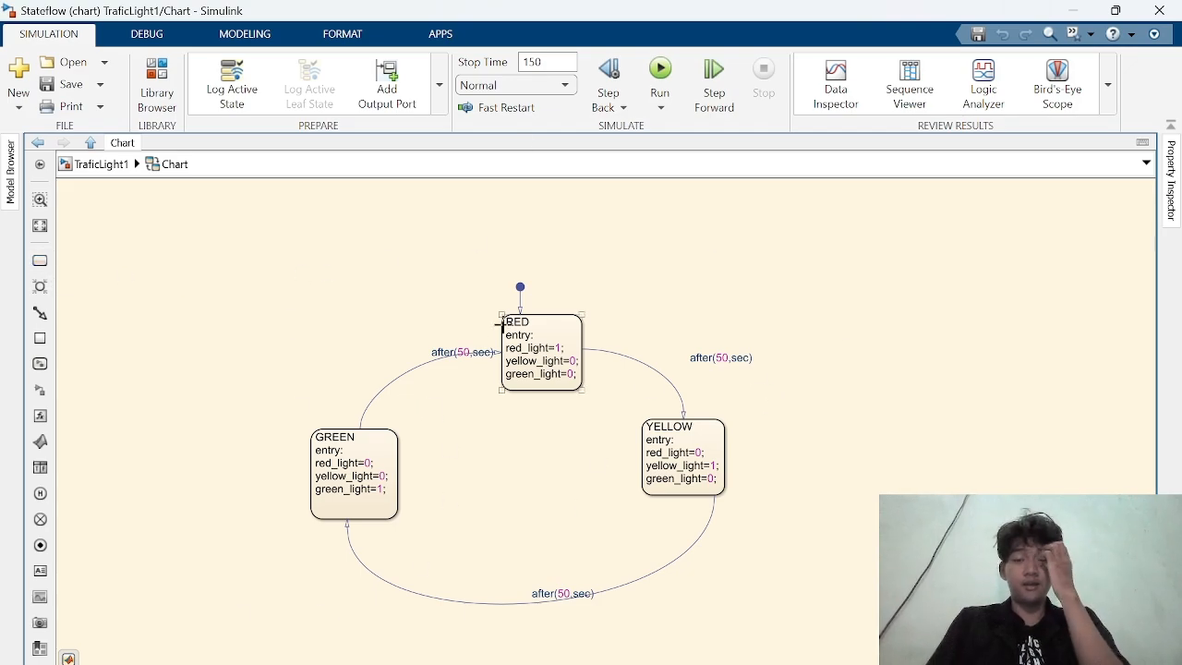
Step: Add a state in the empty area beside the traffic light cycle, labelled RED with the entry action ref_light=0;
click(39, 263)
click(875, 290)
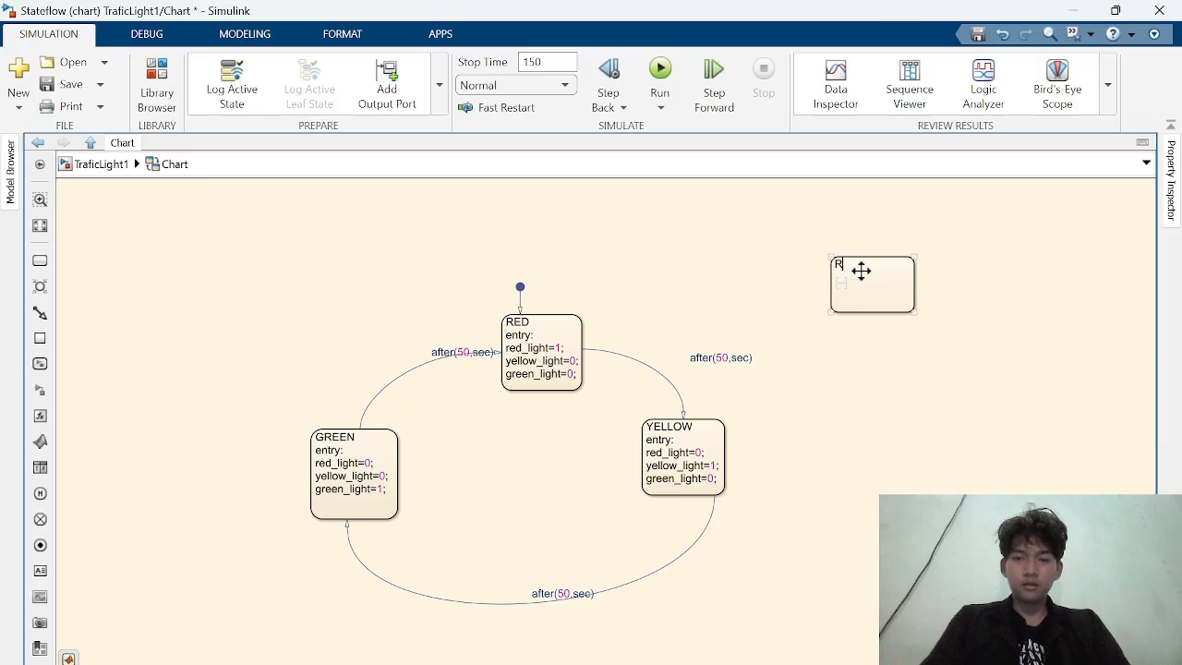
text(R)
key(Caps_Lock)
key(Caps_Lock)
text(ED)
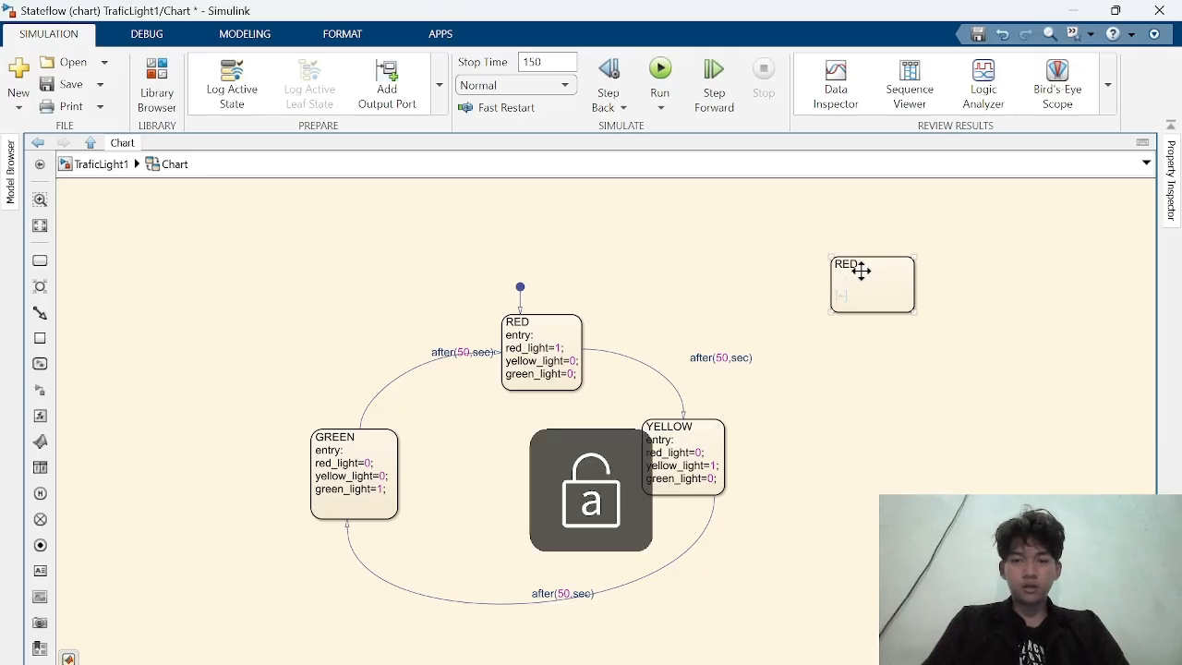
key(Return)
text(ent)
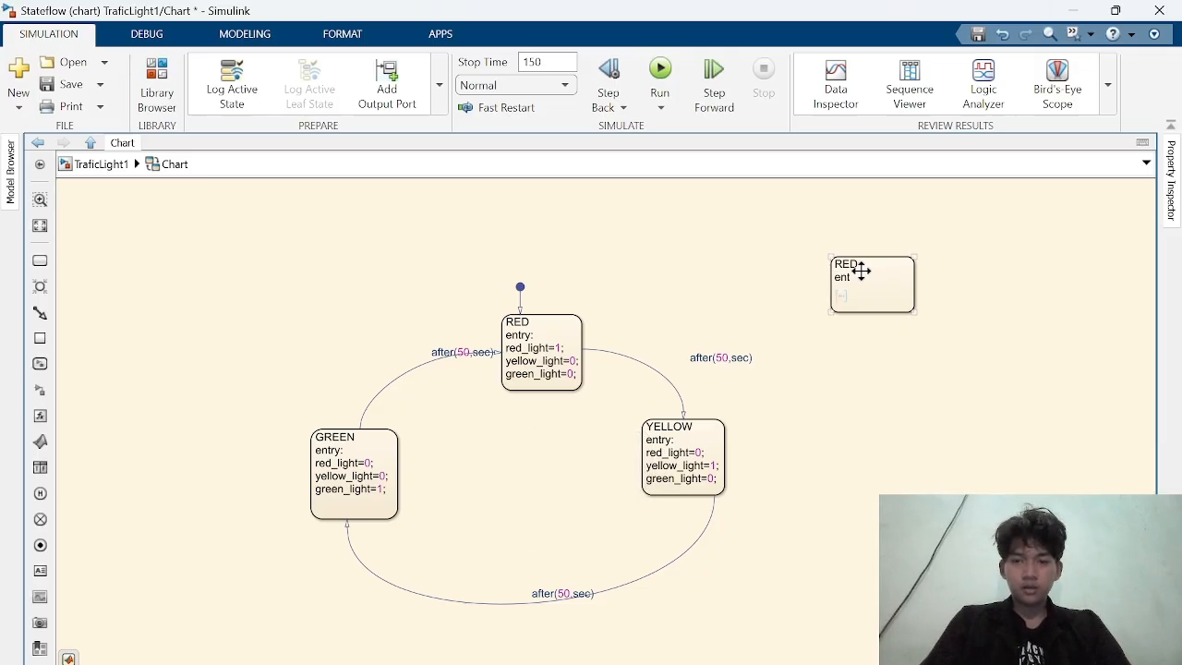
text(ry:)
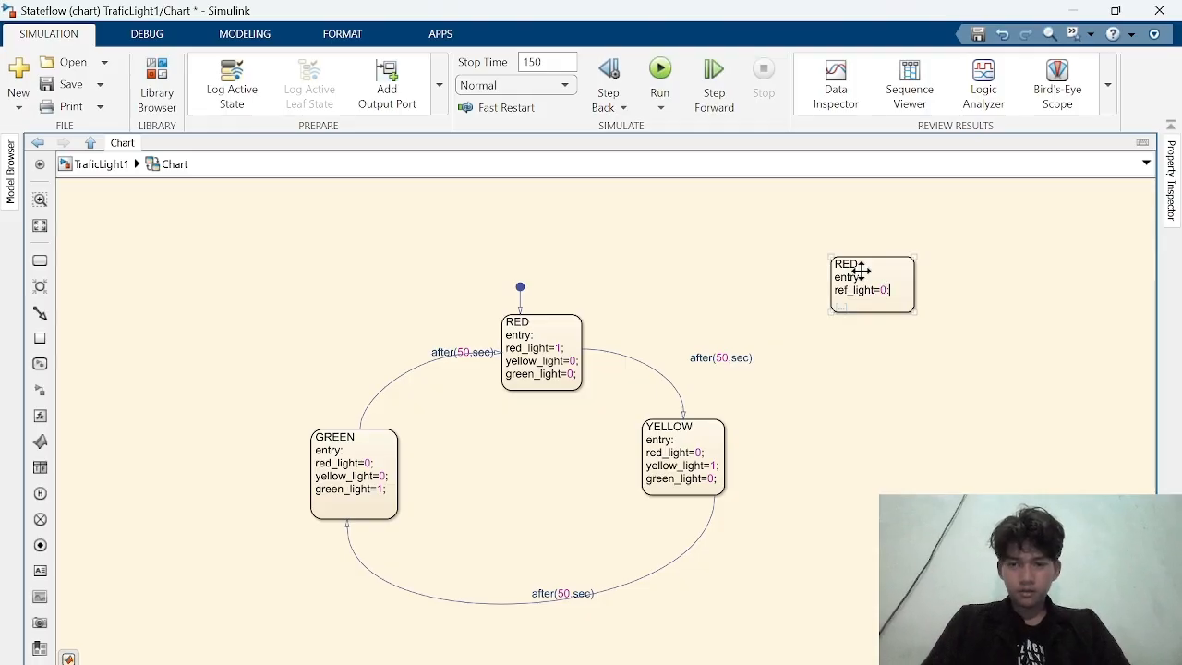
click(977, 261)
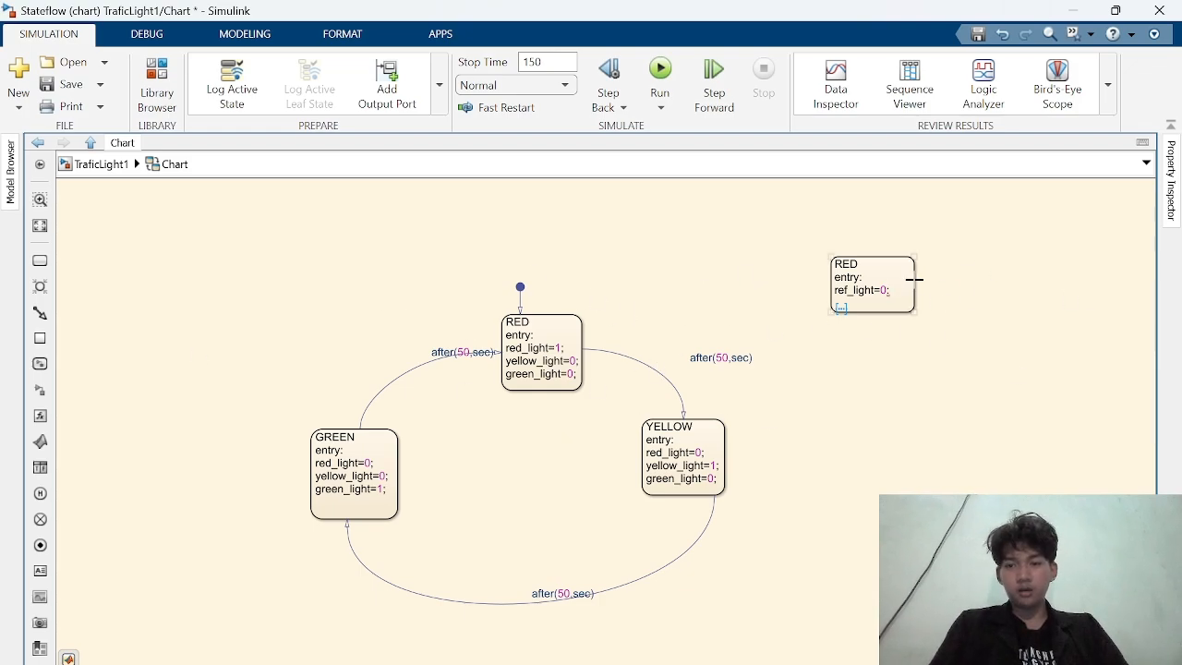
Step: Draw a transition out of the extra RED state into empty space, and delete that state together with its transition
drag(914, 279, 975, 329)
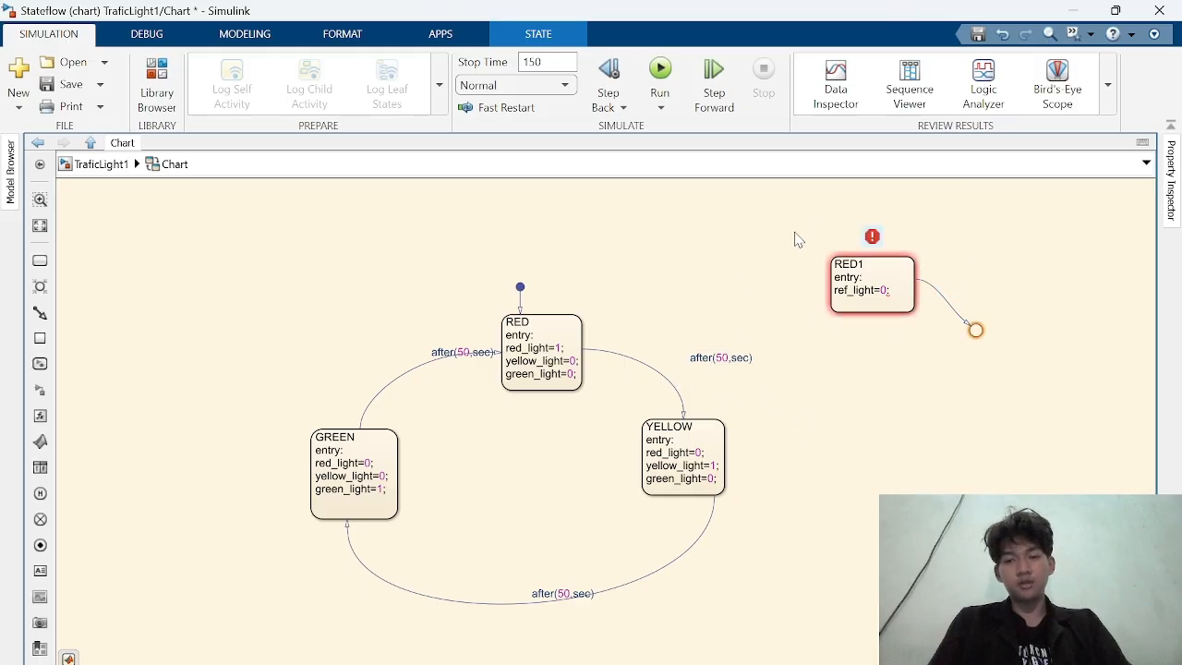
drag(794, 232, 1118, 387)
key(Delete)
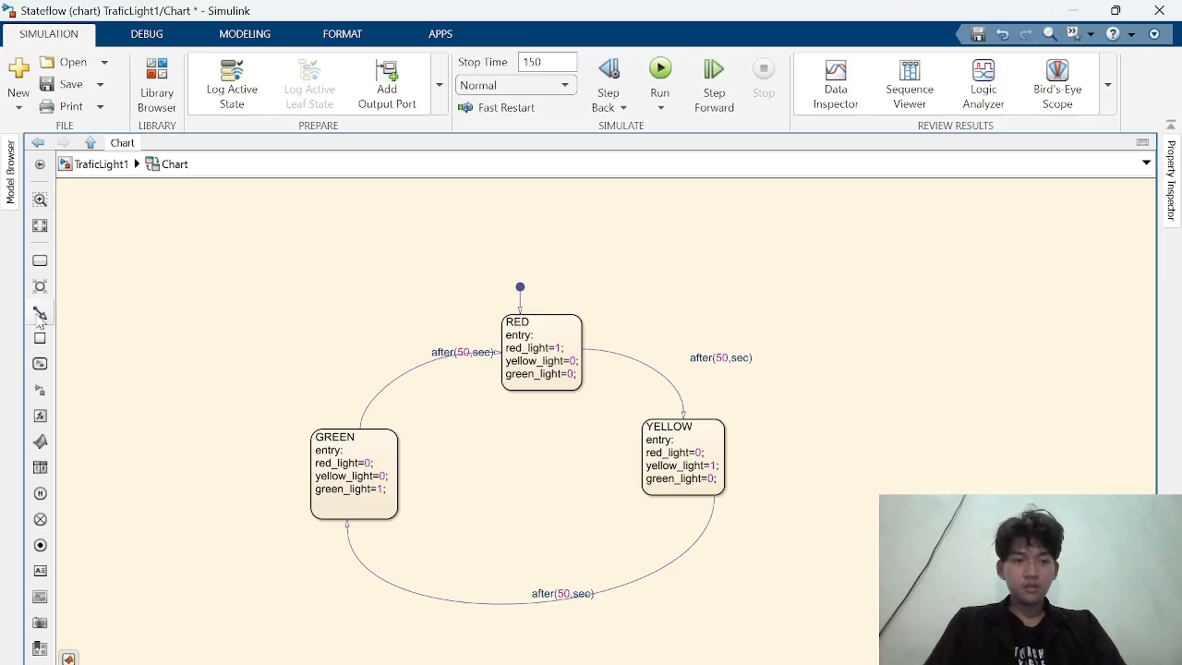
click(570, 384)
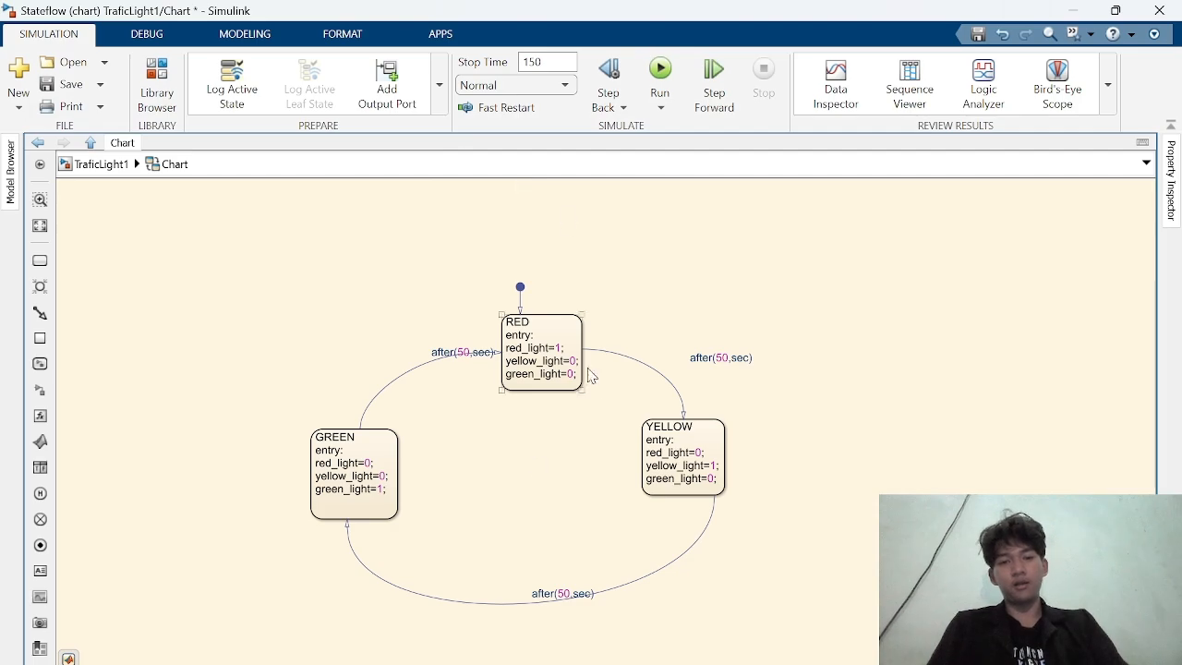
click(184, 294)
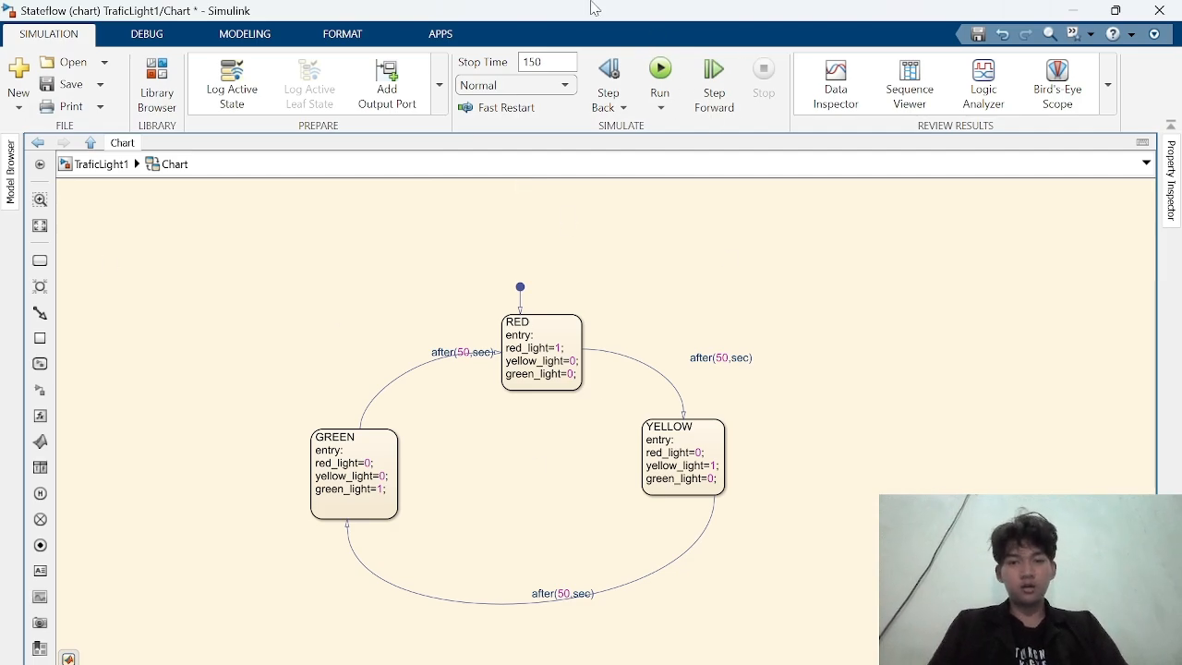
Step: Run the traffic light simulation and view the light signals in the Scope, moved aside so the chart block is uncovered
click(657, 78)
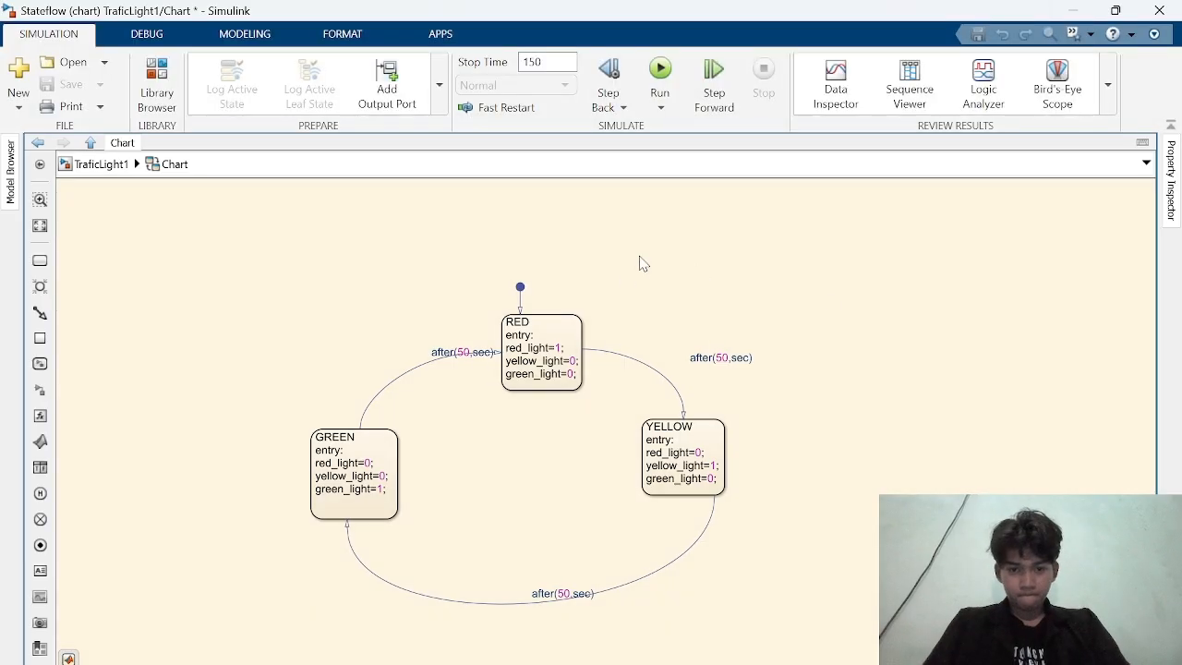
mouse_move(734, 660)
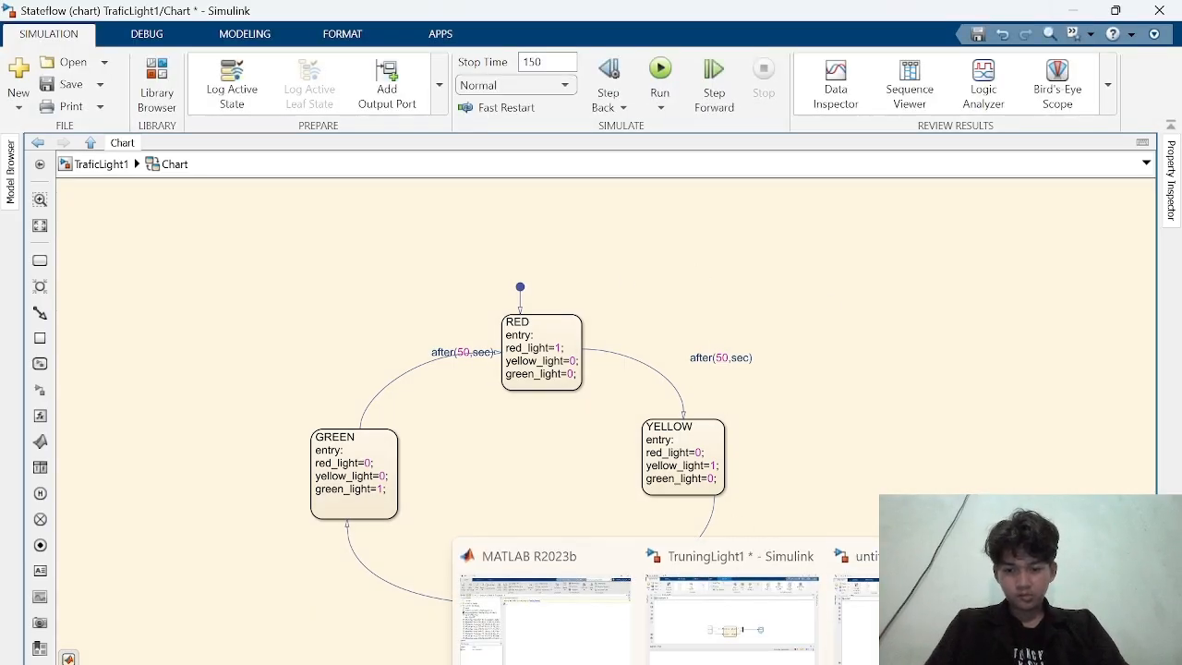
mouse_move(924, 610)
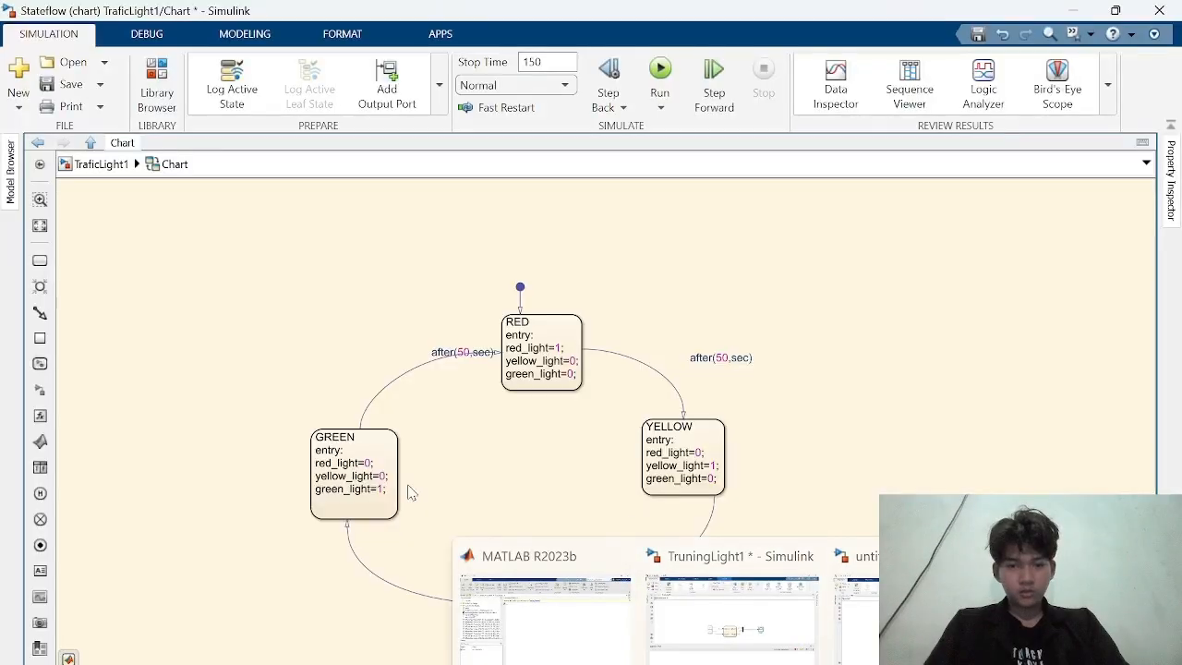
click(732, 614)
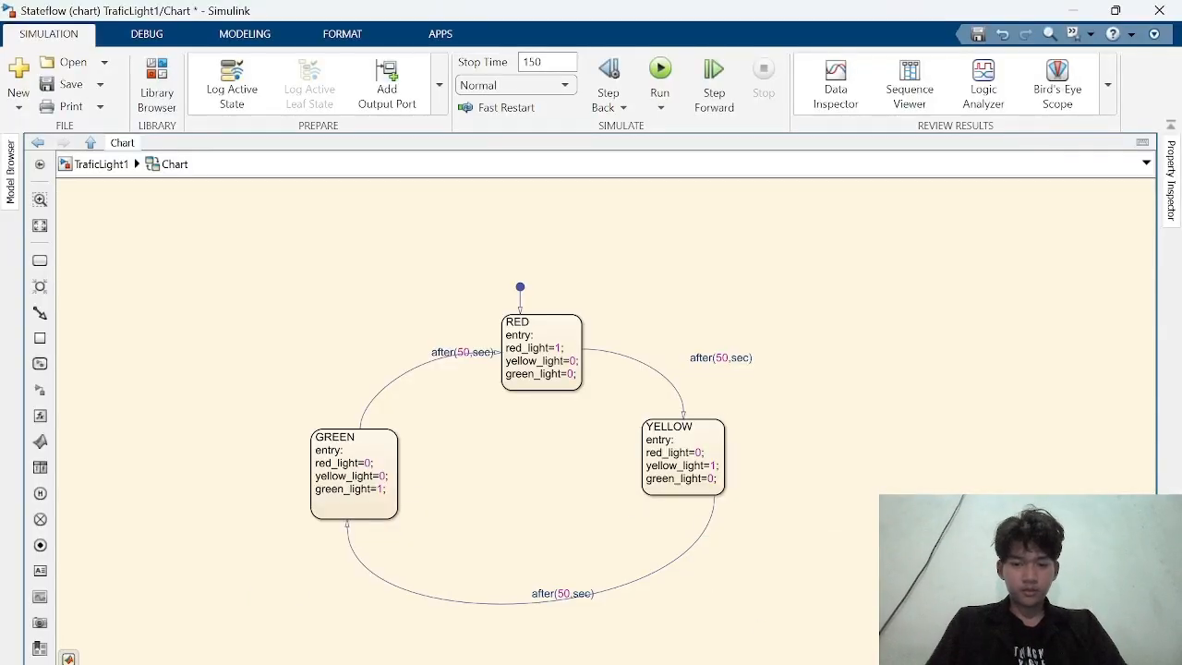
click(95, 170)
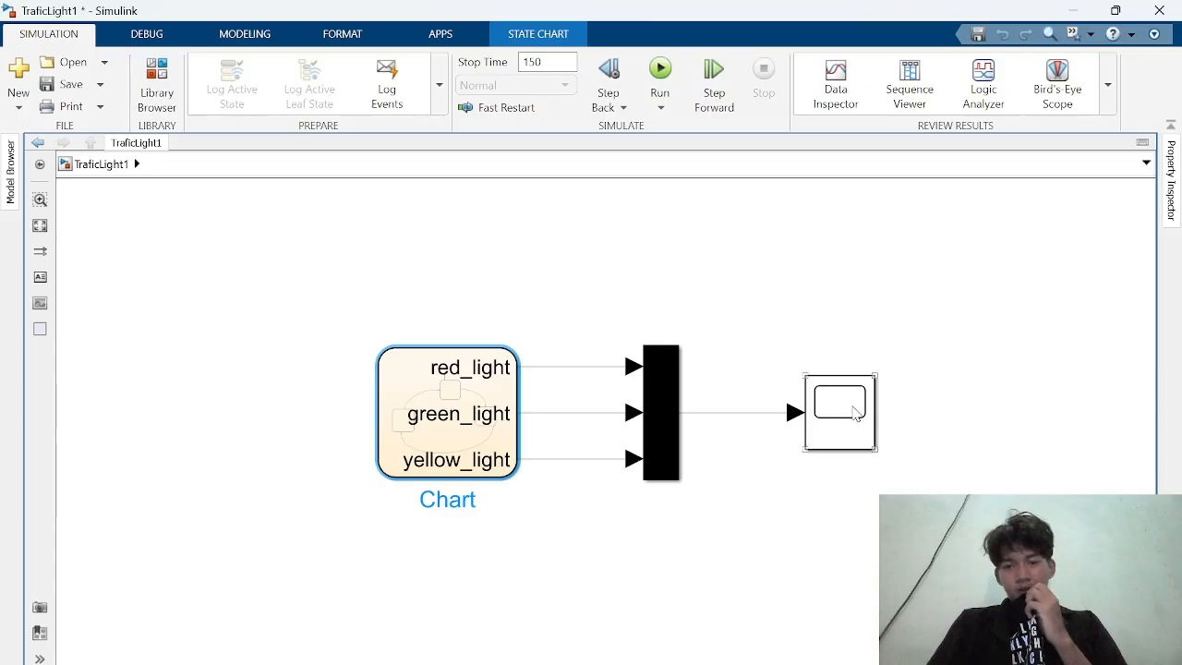
click(845, 406)
double_click(821, 406)
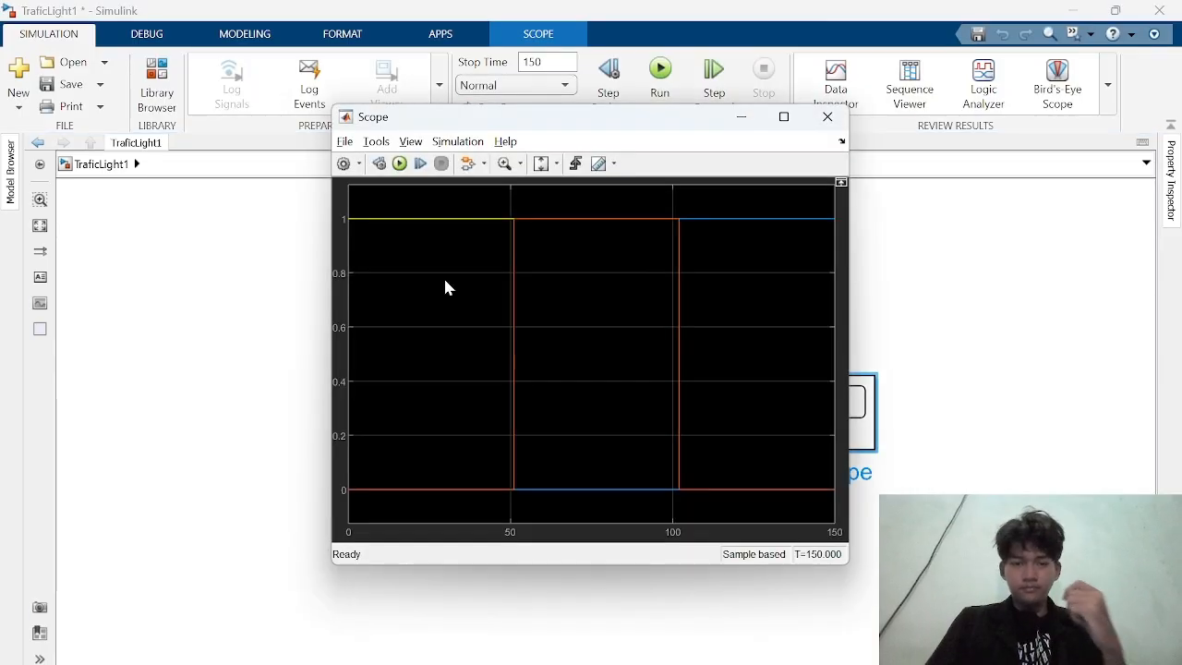
drag(498, 123, 735, 158)
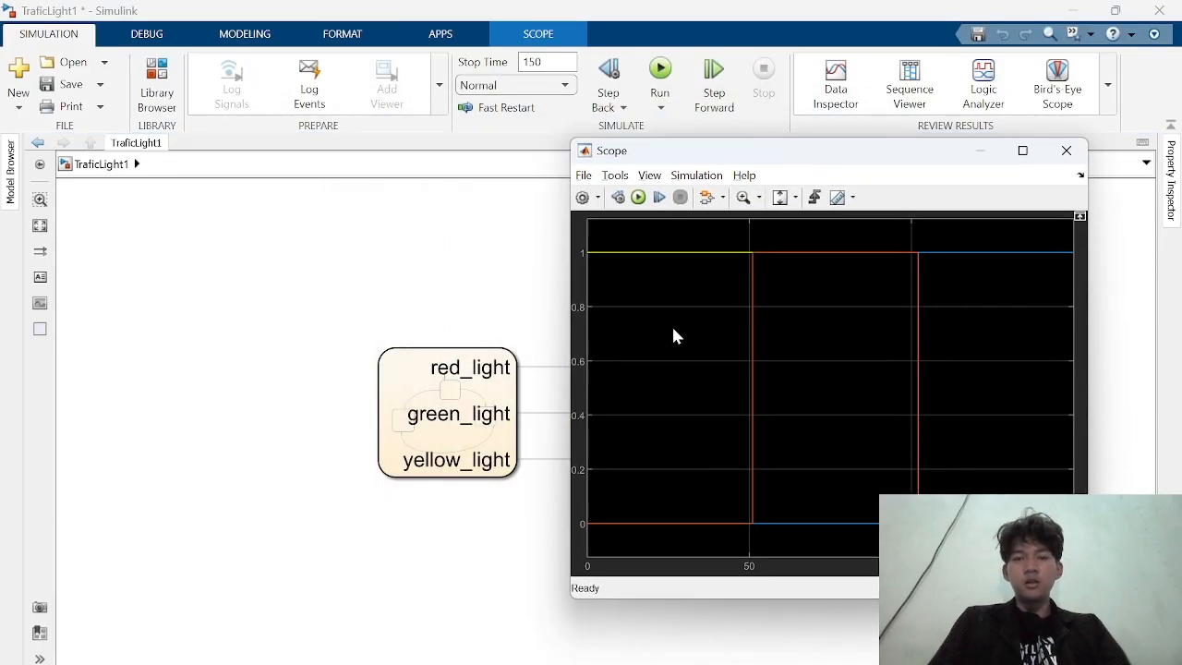